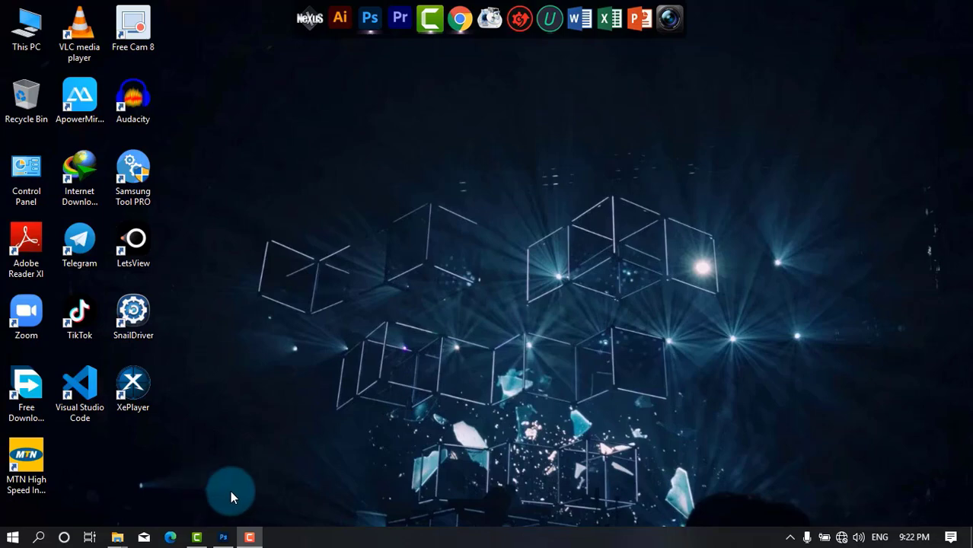
Step: Switch to Photoshop, open the image 1re and unlock its Background layer
left_click(223, 538)
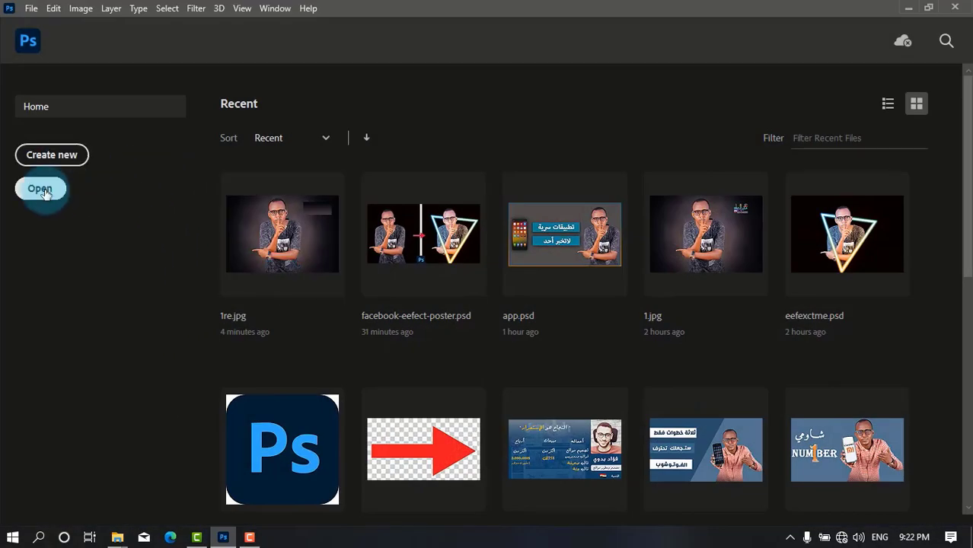
left_click(40, 190)
left_click(255, 126)
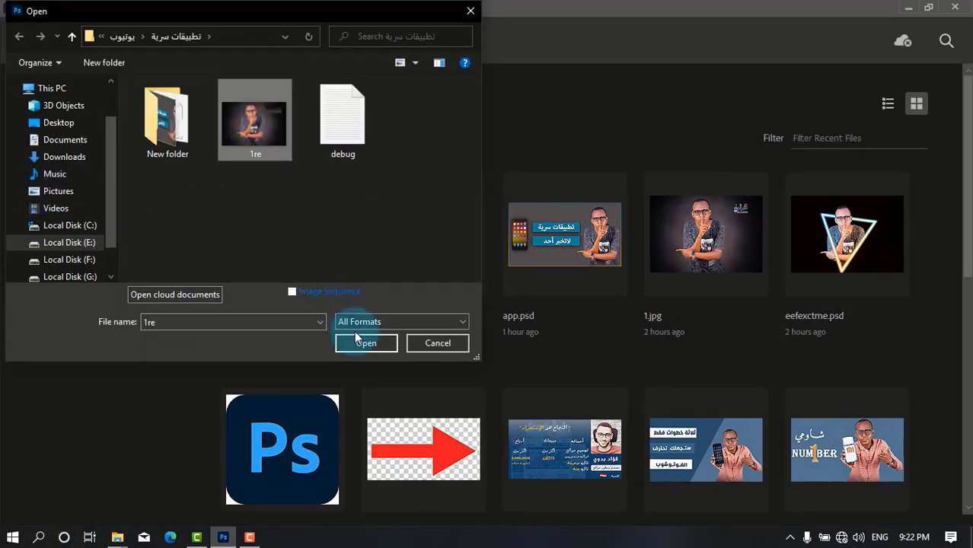
left_click(366, 343)
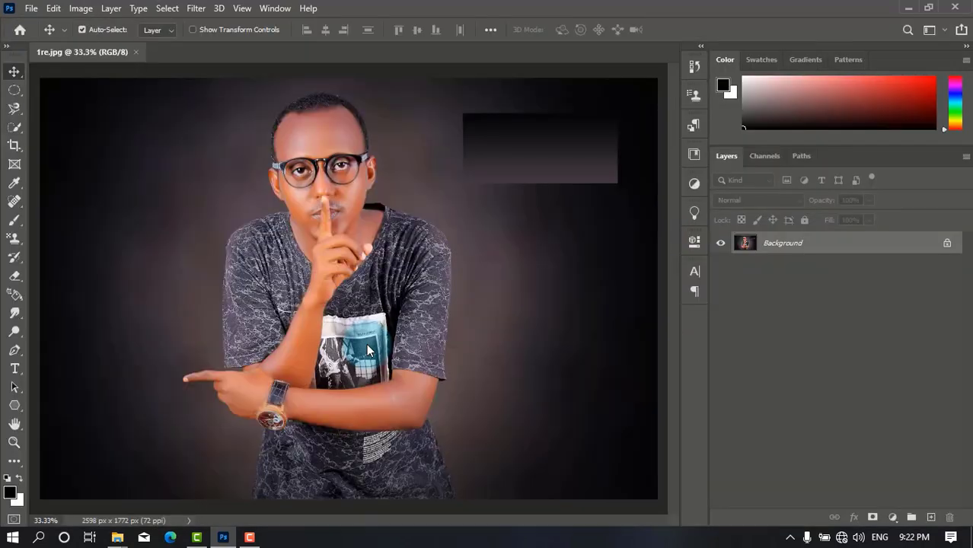
left_click(947, 246)
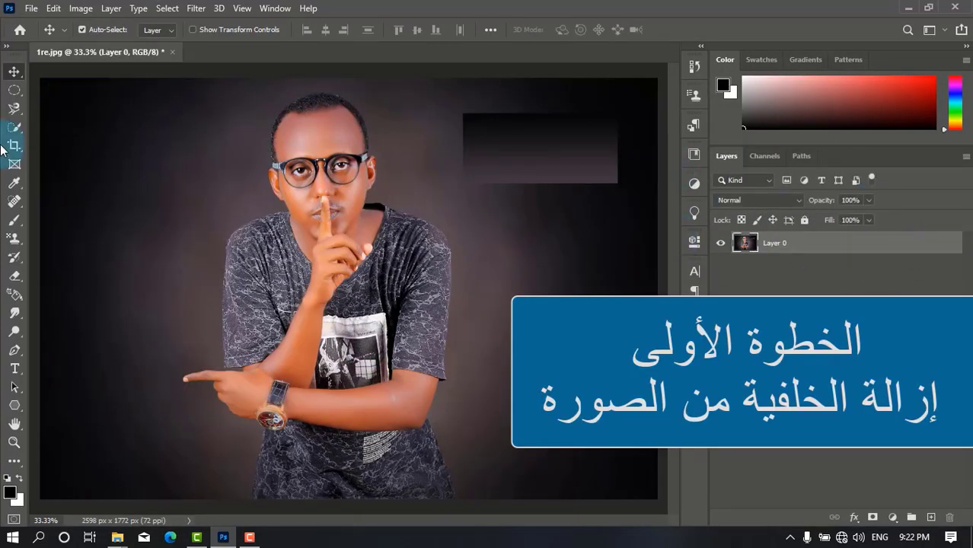
Step: Select the man with Select Subject and add a layer mask that hides the photo's background
right_click(18, 130)
left_click(60, 143)
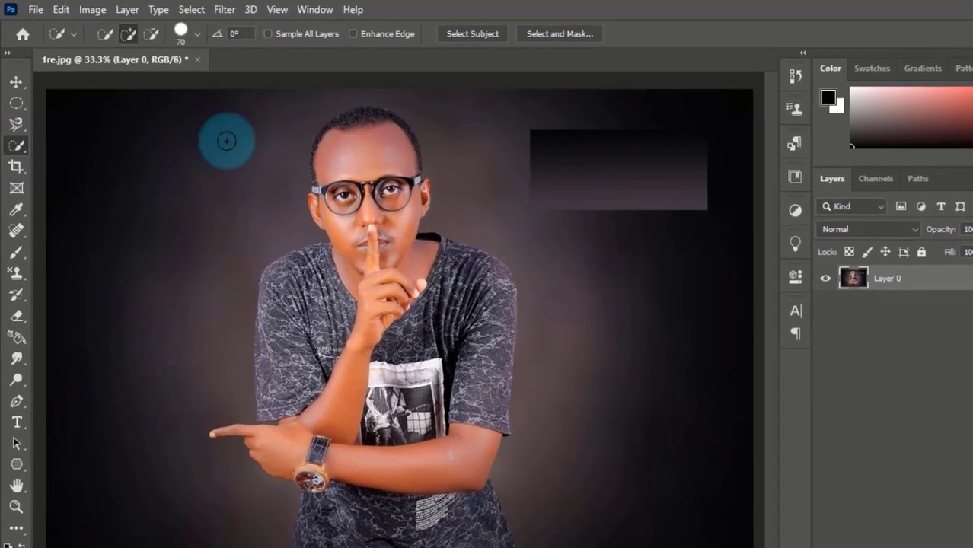
left_click(472, 35)
left_click(509, 245)
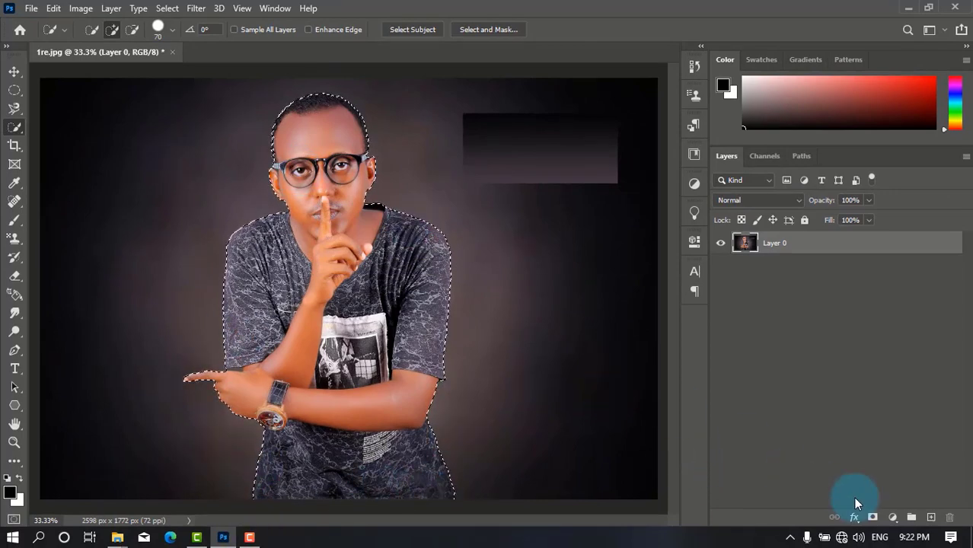
left_click(873, 517)
Step: Add a black (000000) Solid Color fill layer and place it beneath Layer 0
left_click(893, 517)
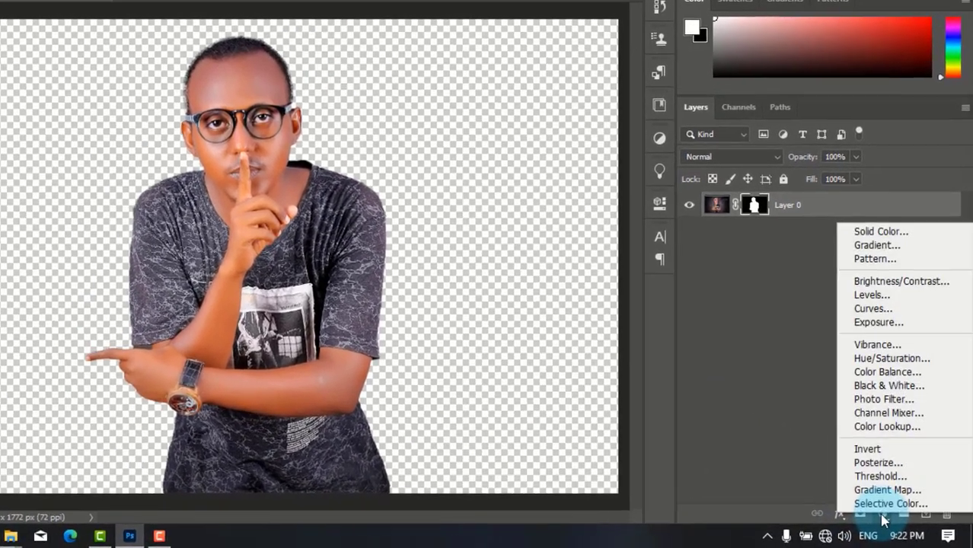
left_click(873, 230)
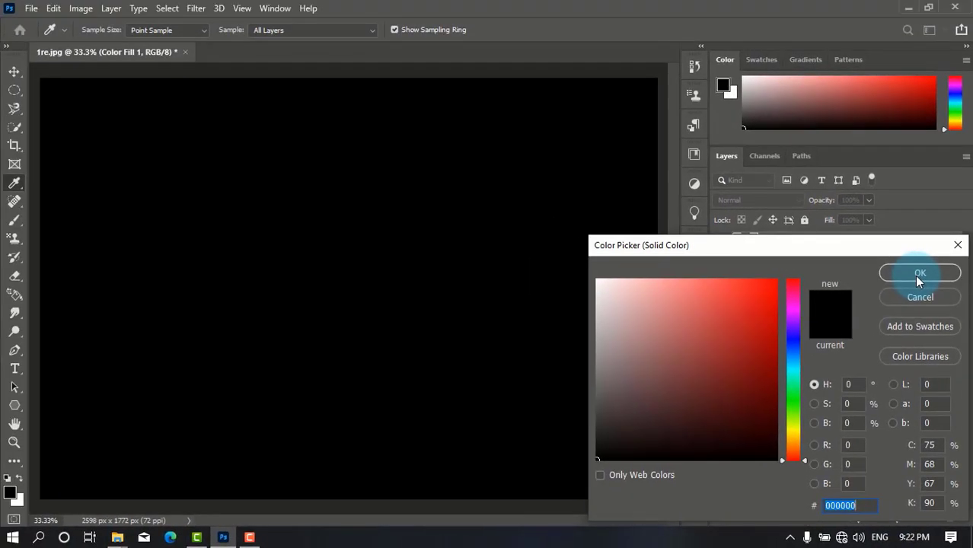
left_click_drag(758, 411, 805, 485)
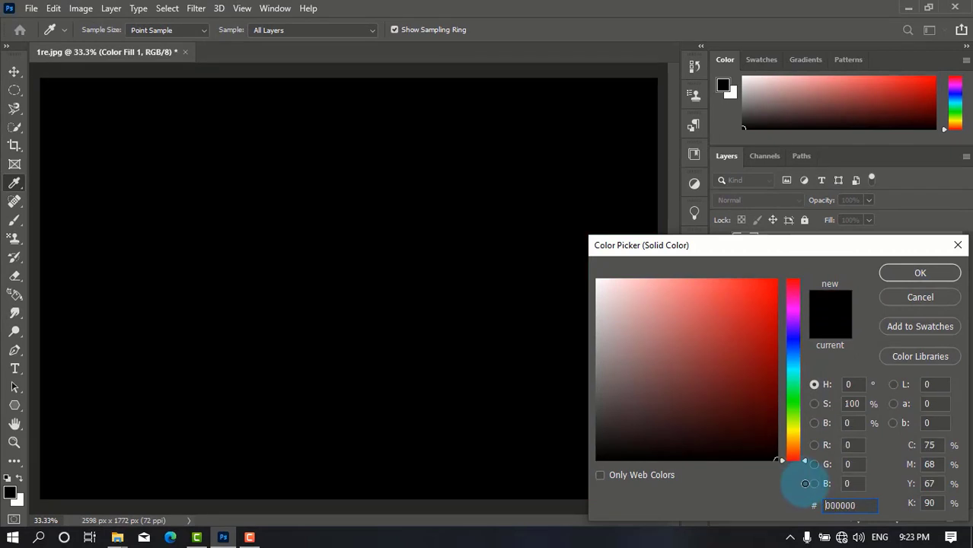
left_click(931, 272)
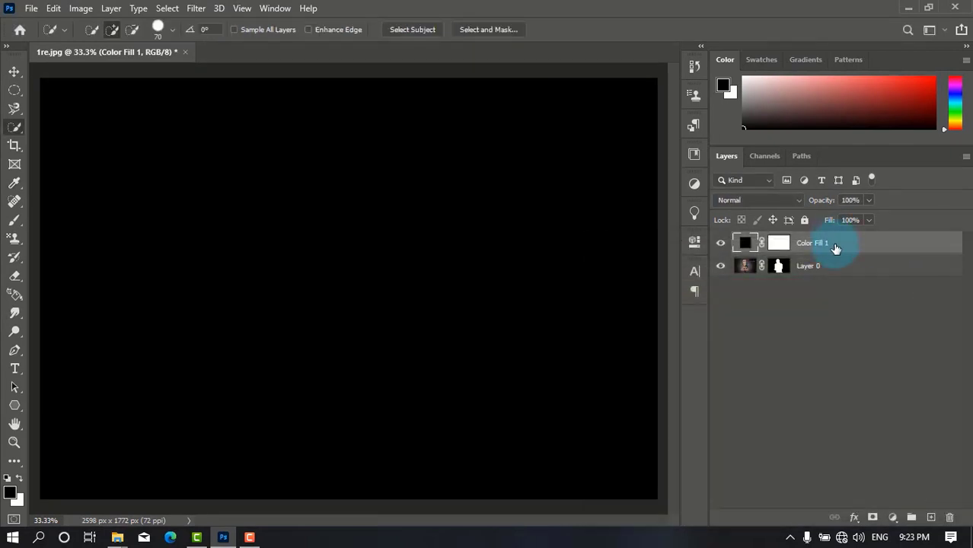
left_click_drag(836, 249, 841, 277)
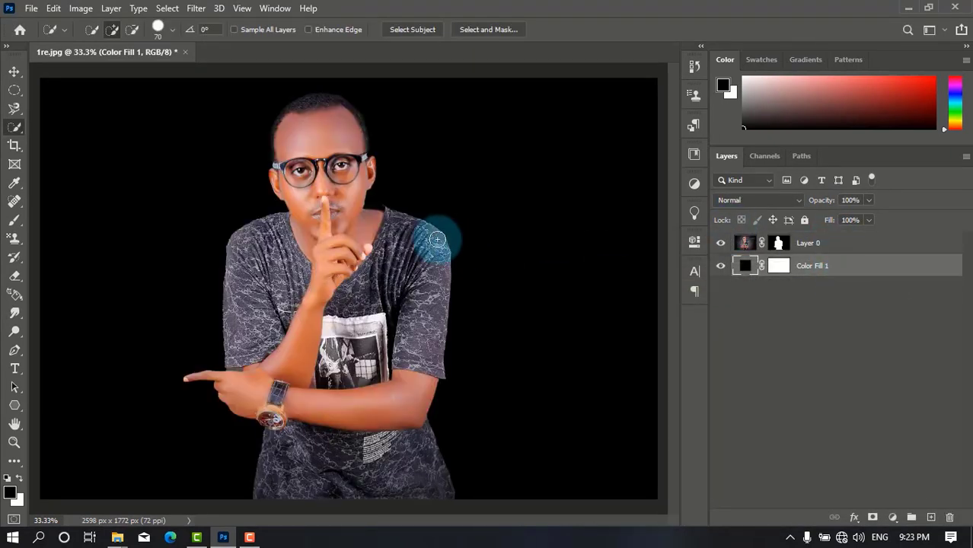
Step: Scale the man's layer to about 83% and shift it slightly right, keeping it on the canvas's lower edge
left_click(14, 71)
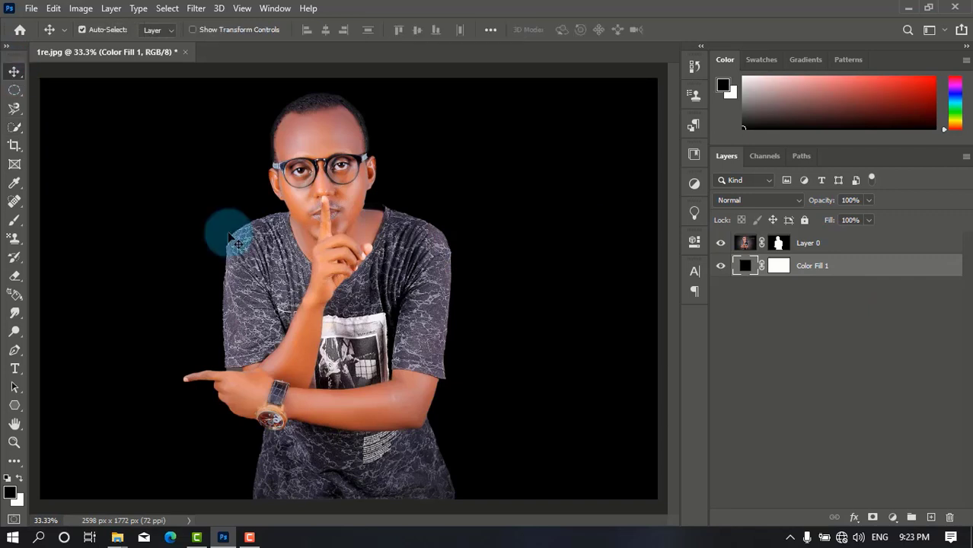
left_click(328, 290)
key("ctrl+t")
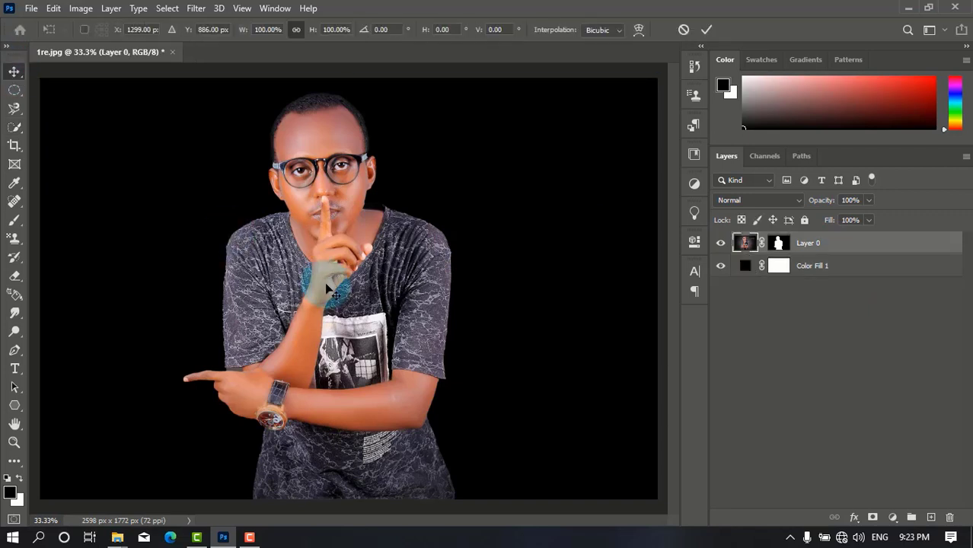
left_click_drag(658, 79, 606, 185)
left_click_drag(325, 359, 354, 363)
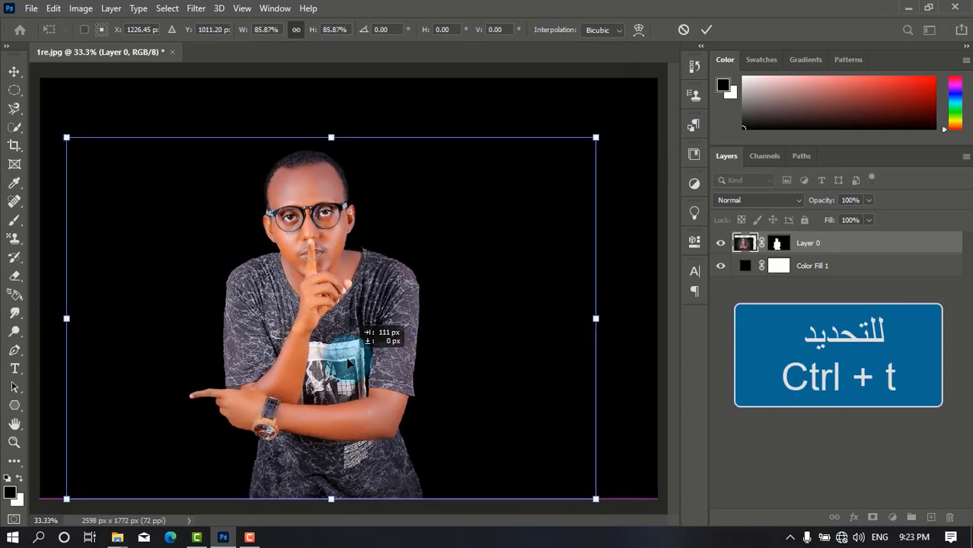
left_click_drag(596, 138, 582, 148)
left_click_drag(350, 334, 365, 336)
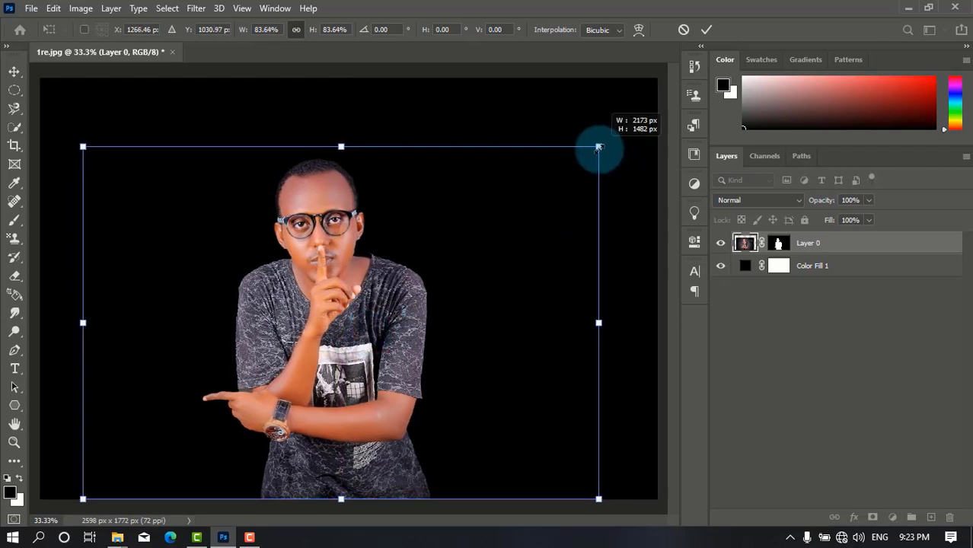
left_click_drag(599, 146, 593, 150)
left_click_drag(370, 339, 389, 340)
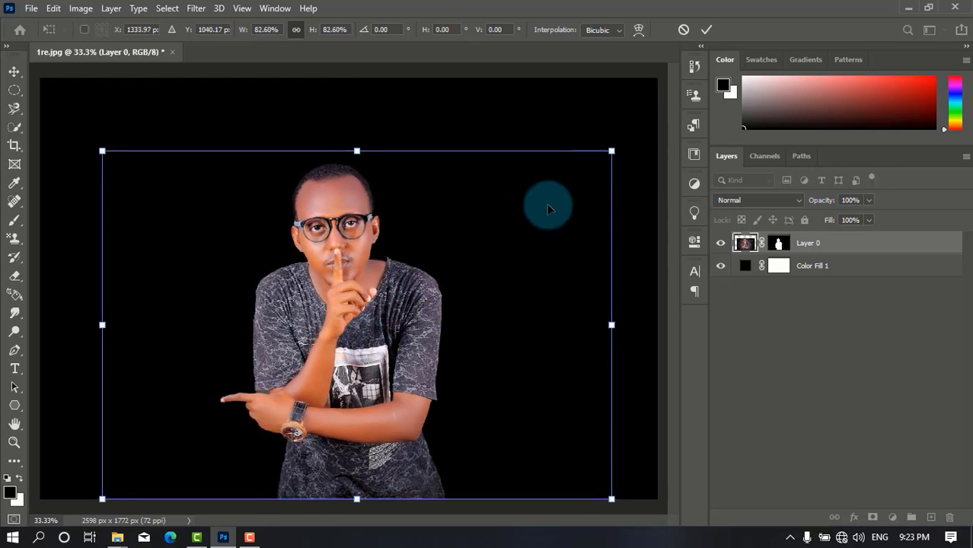
left_click_drag(613, 150, 616, 148)
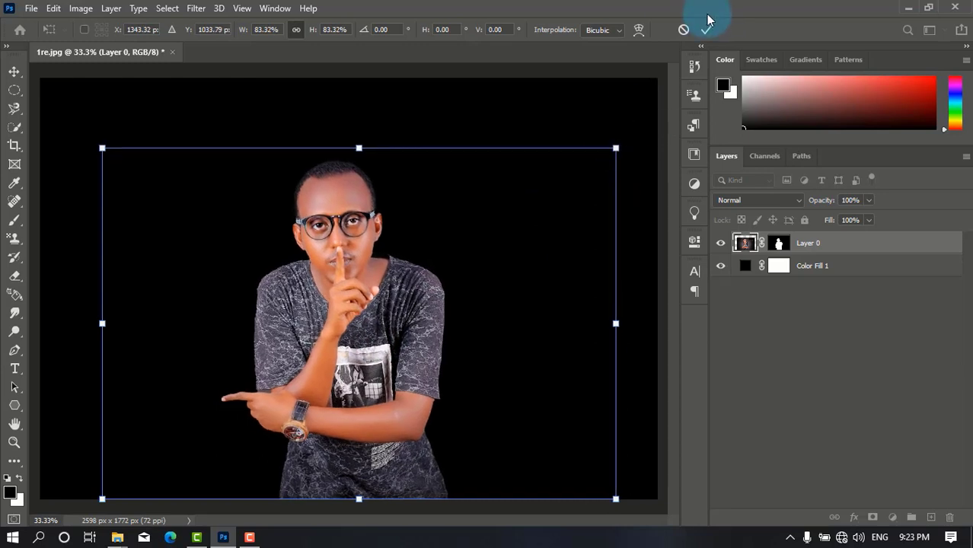
left_click(707, 29)
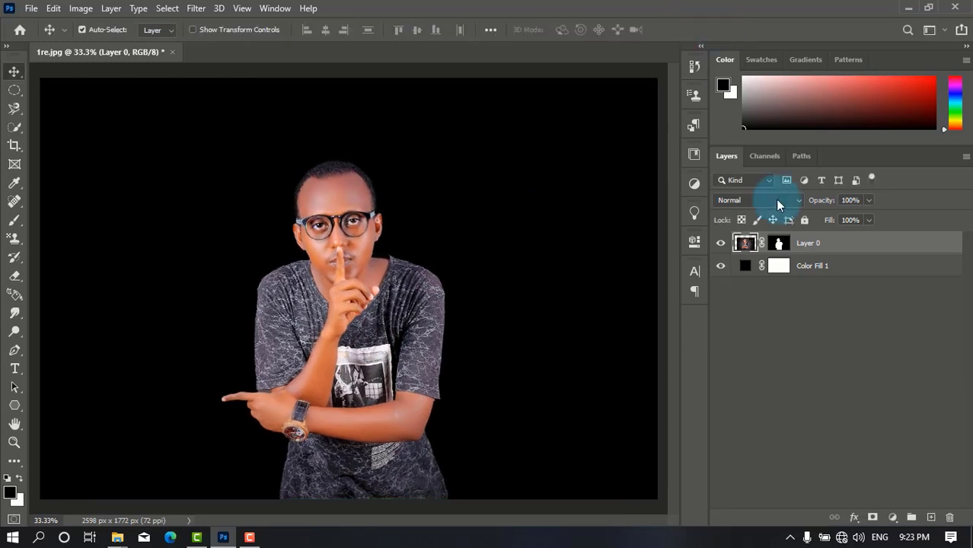
Step: Apply the layer mask on Layer 0 and add a new empty layer above it
right_click(777, 245)
left_click(814, 288)
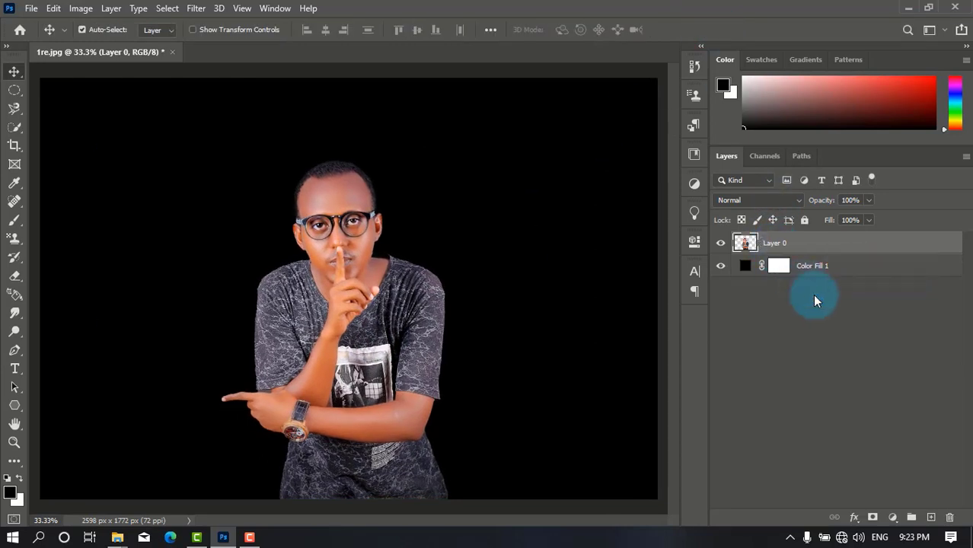
left_click(932, 518)
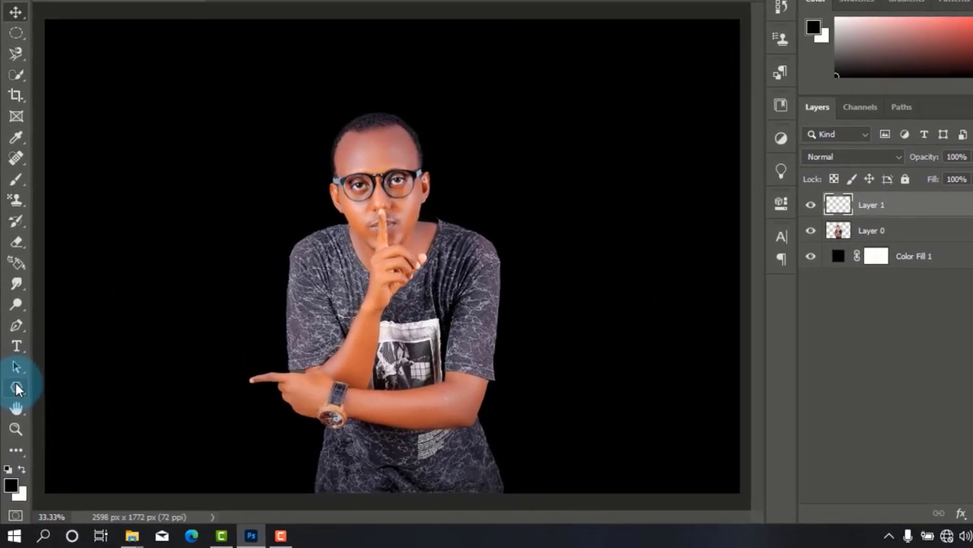
Step: Create a 500 x 500 px polygon with 3 sides and move it over the man's chest
right_click(15, 406)
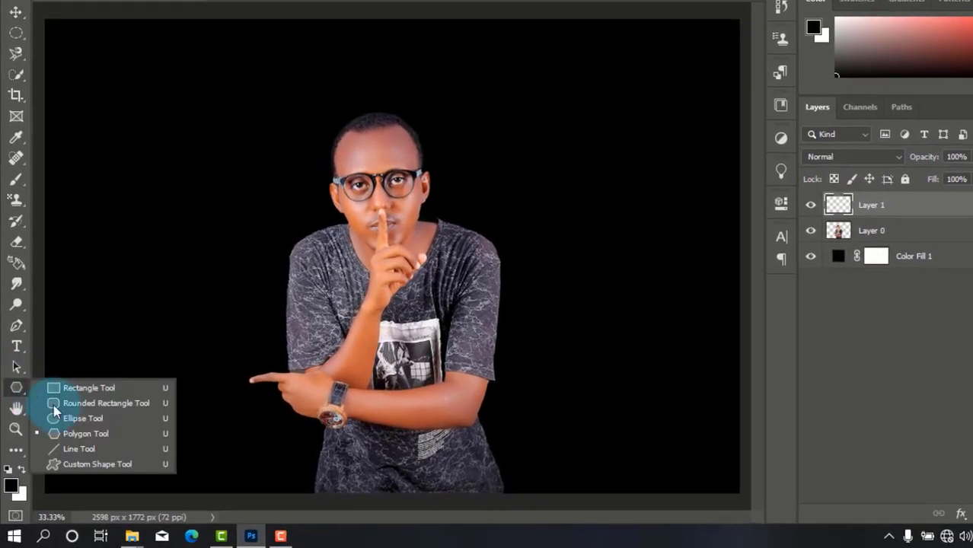
left_click(82, 436)
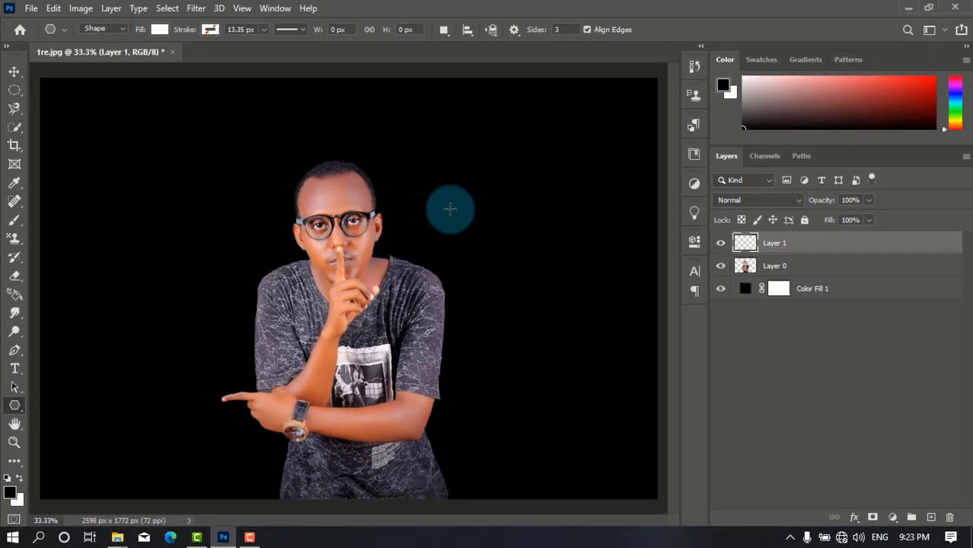
left_click(547, 187)
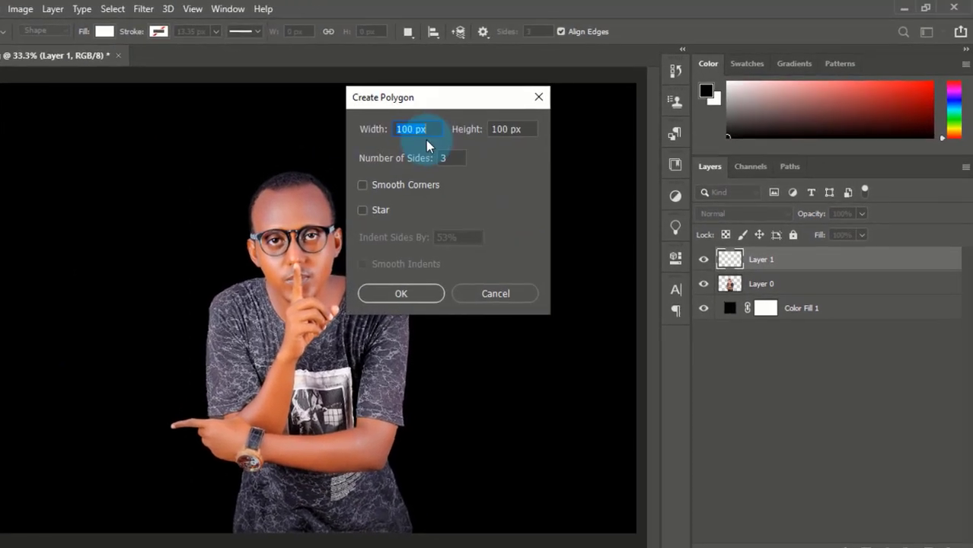
left_click(503, 137)
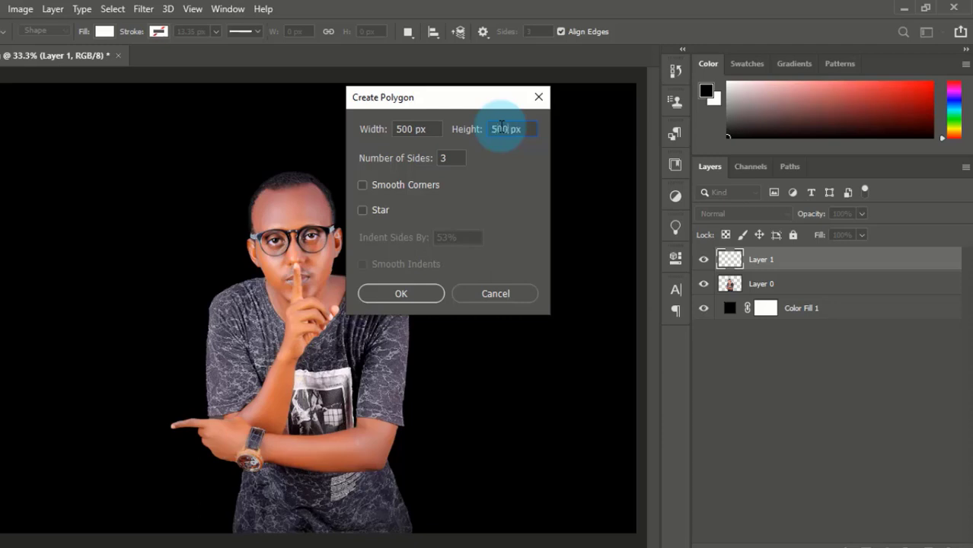
left_click(442, 157)
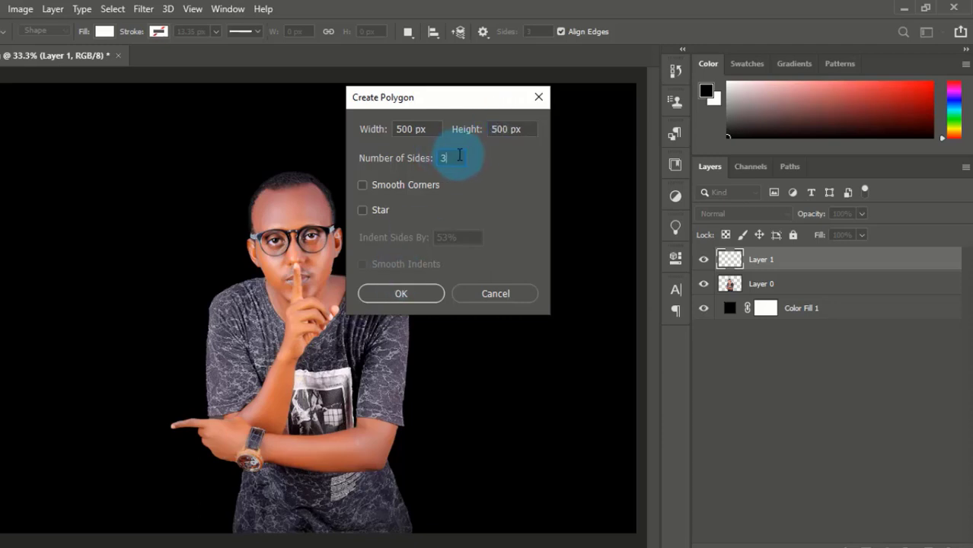
left_click(401, 294)
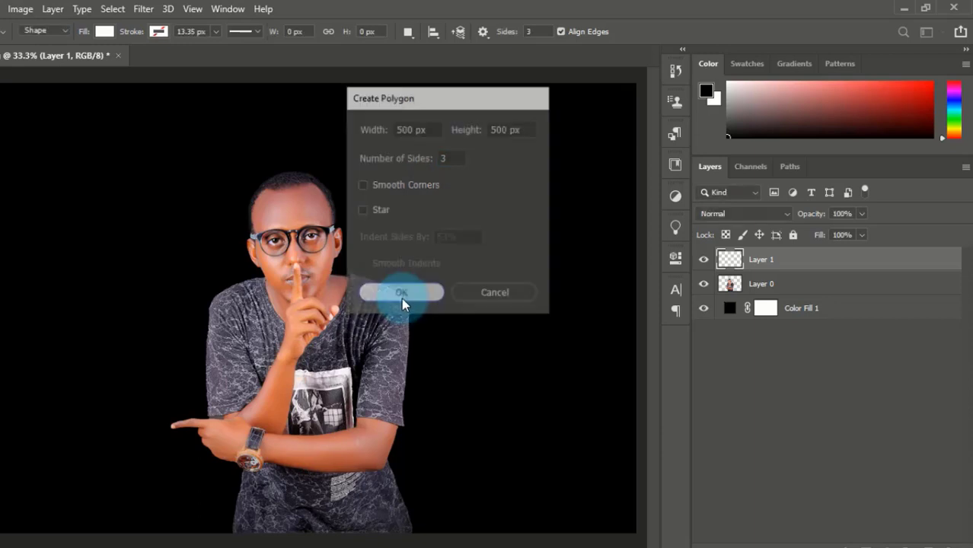
left_click(11, 74)
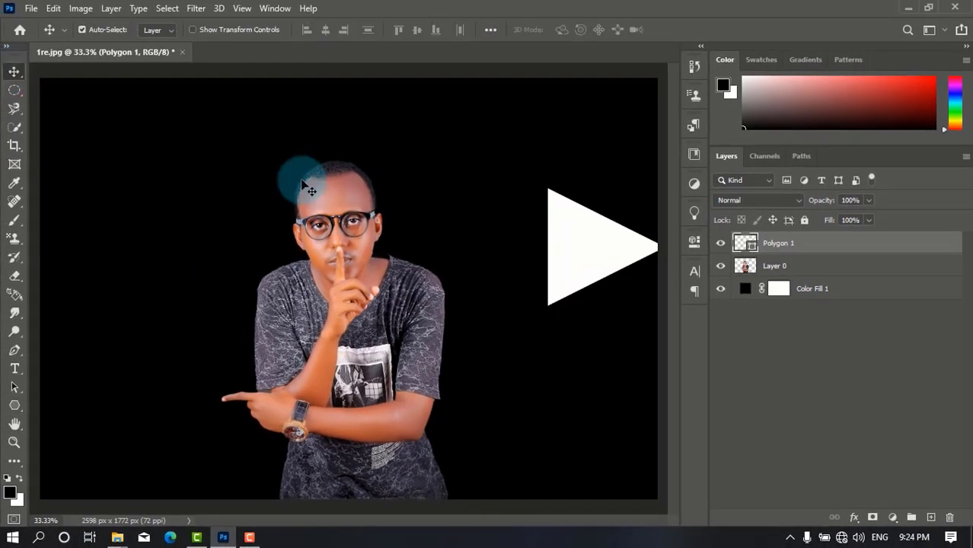
left_click_drag(591, 234, 360, 292)
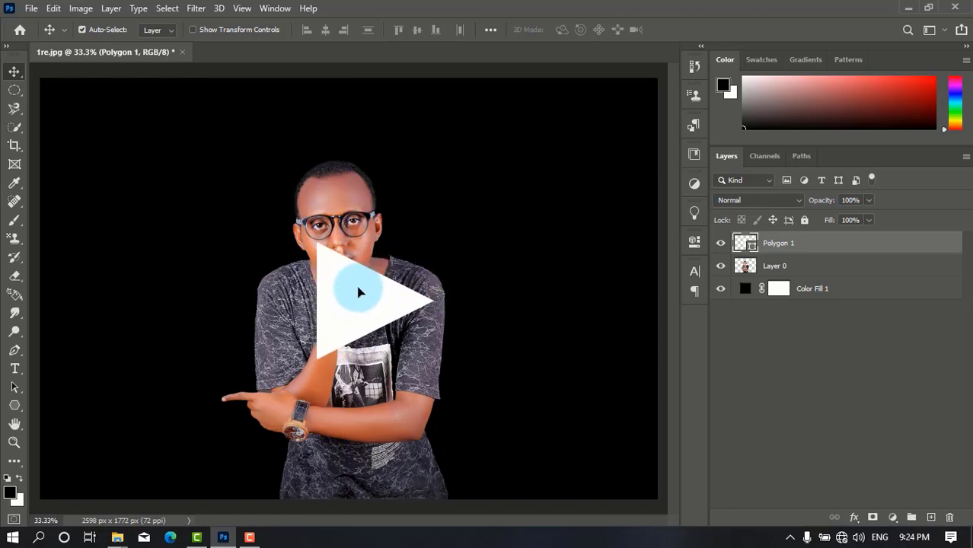
Step: Remove the triangle's fill and give it a white stroke about 26 px wide
left_click(15, 405)
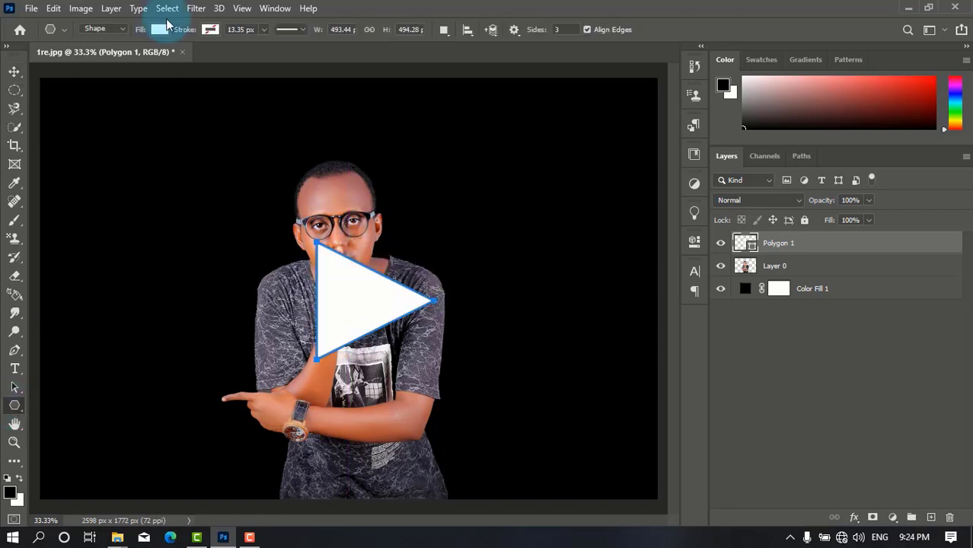
left_click(161, 29)
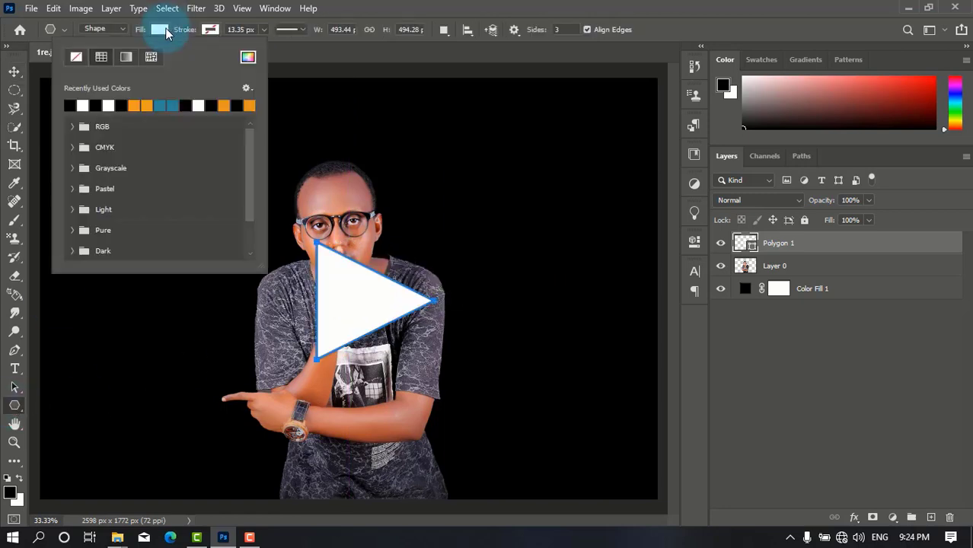
left_click(76, 61)
left_click(211, 31)
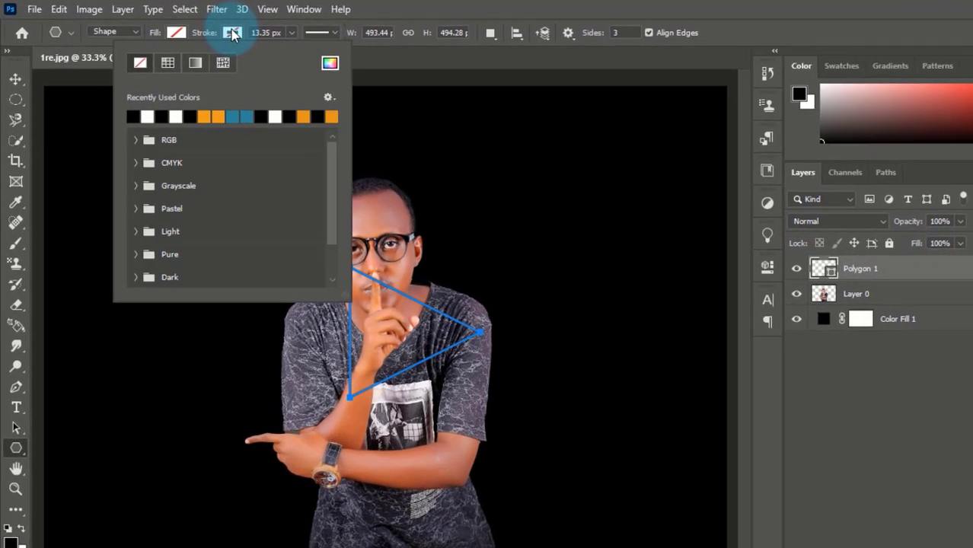
left_click(147, 116)
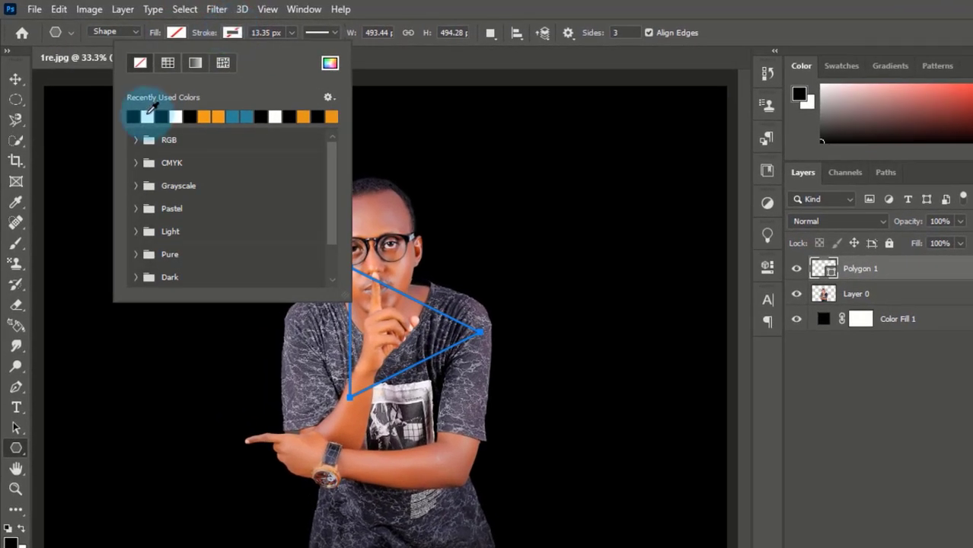
left_click(293, 35)
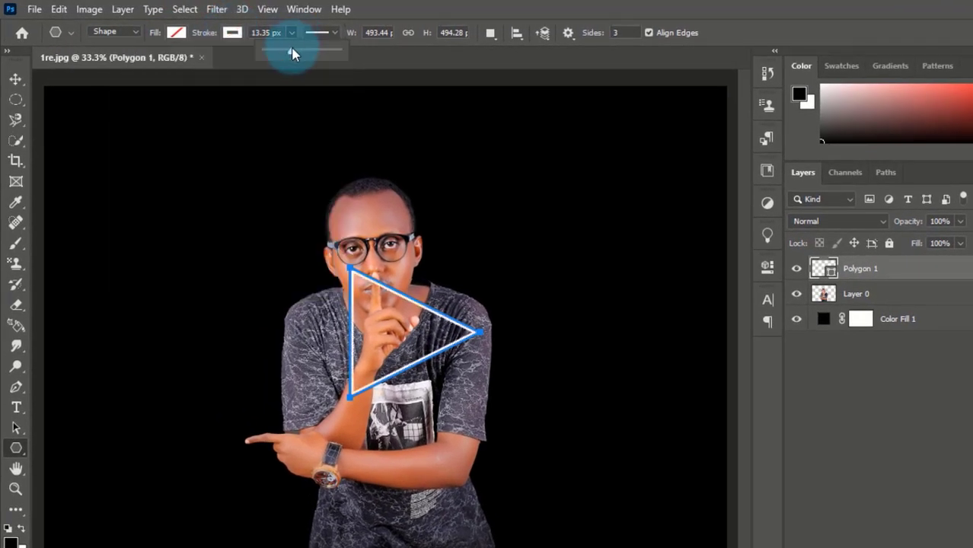
left_click_drag(300, 51, 309, 53)
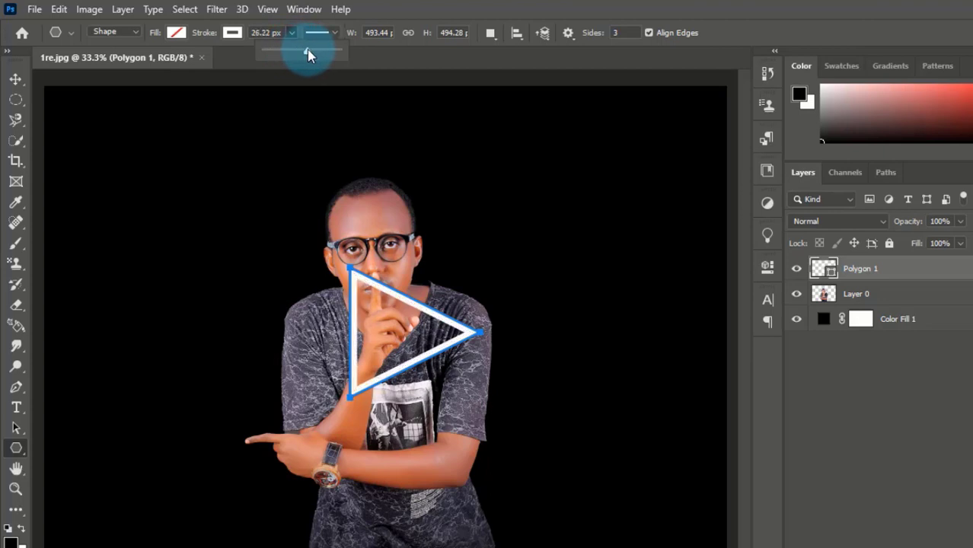
left_click(444, 9)
left_click(14, 79)
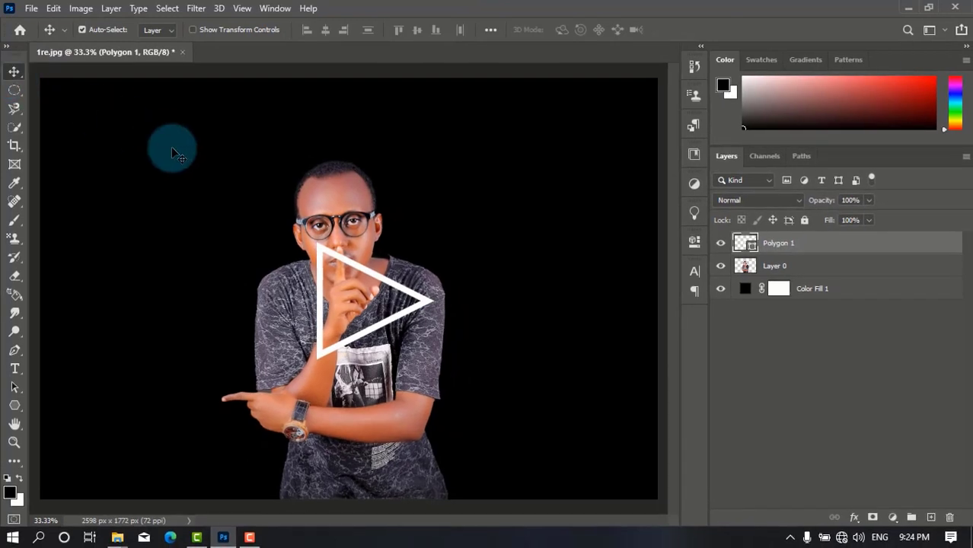
Step: Scale the triangle up proportionally to about 201%, keeping its lower-left corner in place
key("ctrl+t")
left_click_drag(435, 239, 593, 157)
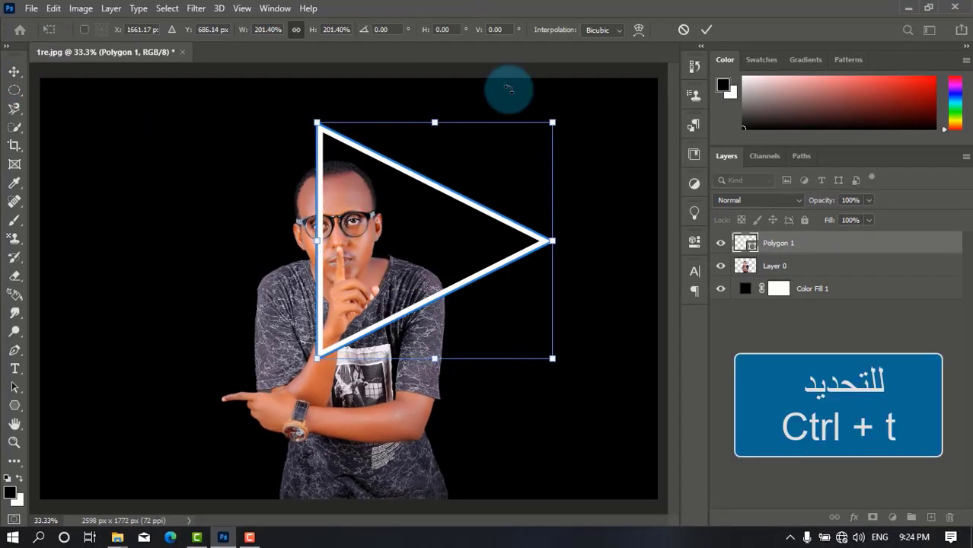
left_click(707, 31)
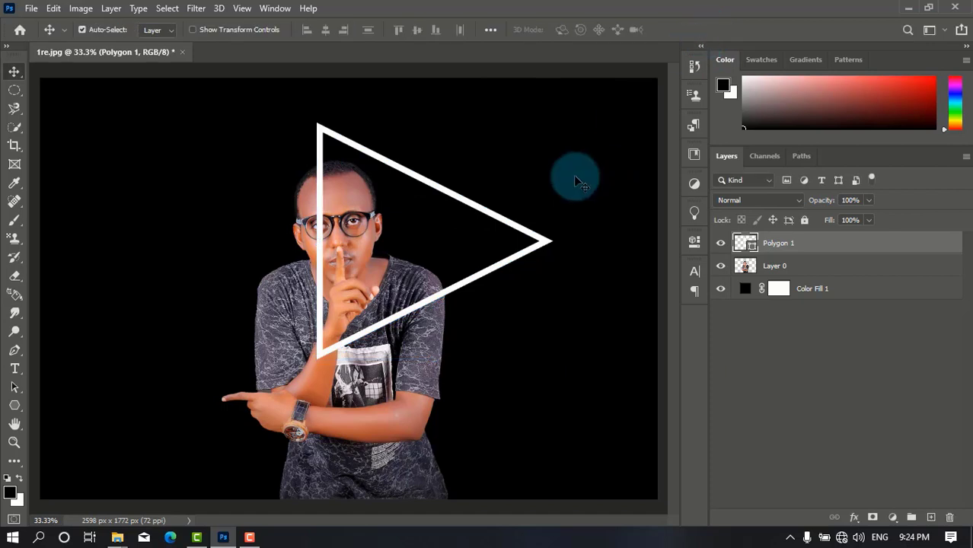
Step: Rotate the triangle about 98° so it points downward and move it over the man's torso, touching the canvas's lower edge
key("ctrl+t")
left_click_drag(472, 97, 679, 202)
left_click_drag(421, 82, 507, 85)
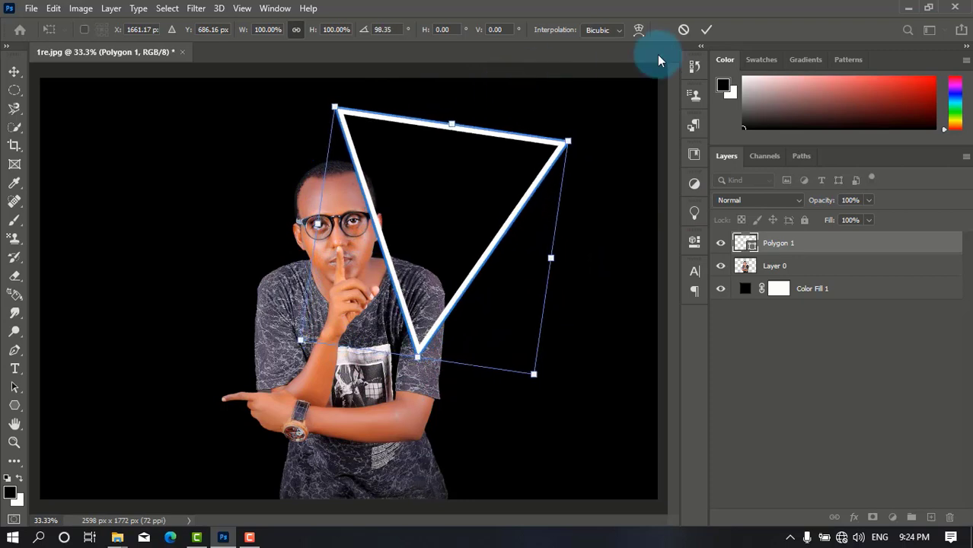
left_click(706, 30)
left_click_drag(522, 139, 438, 286)
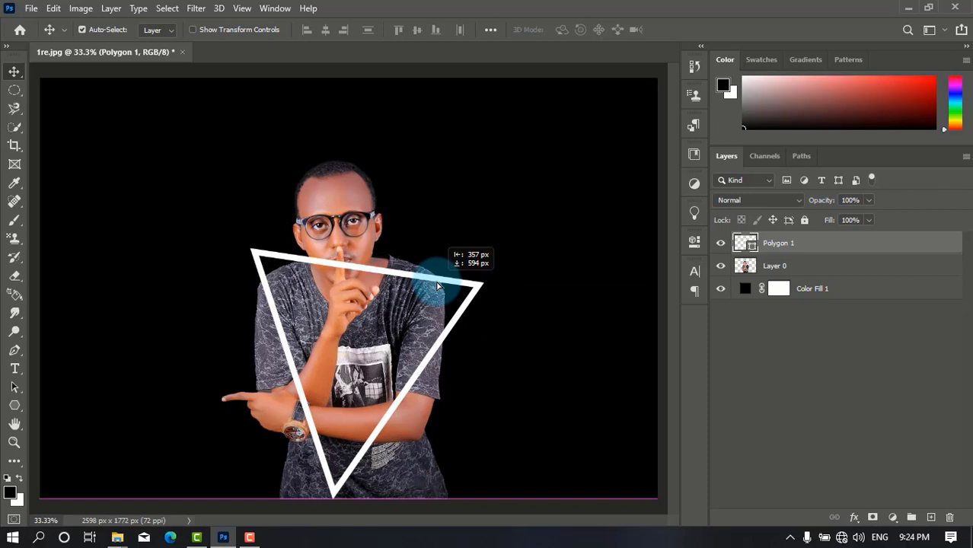
Step: Enlarge the triangle to about 114%, rotate it about -1.9° and nudge it left to centre it around the man's body
key("ctrl+t")
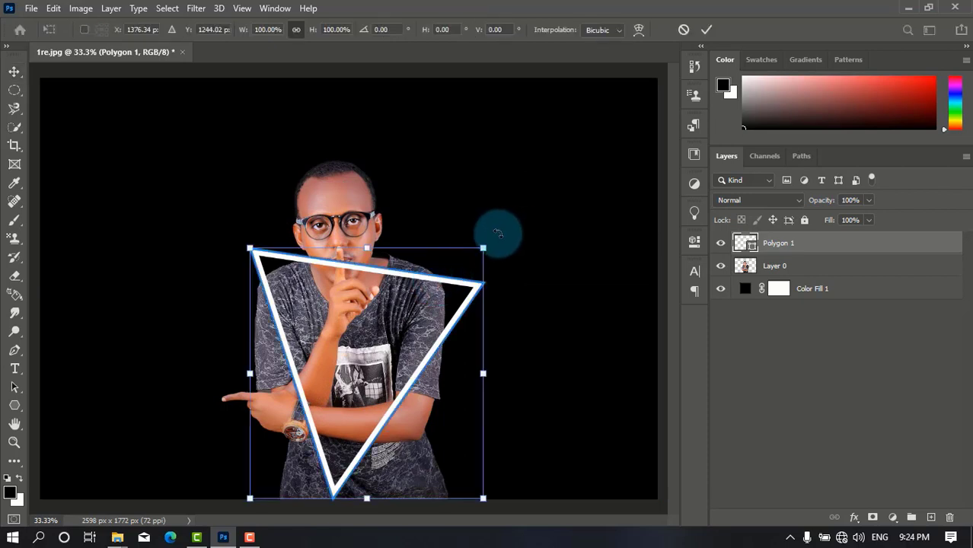
left_click_drag(483, 245, 505, 166)
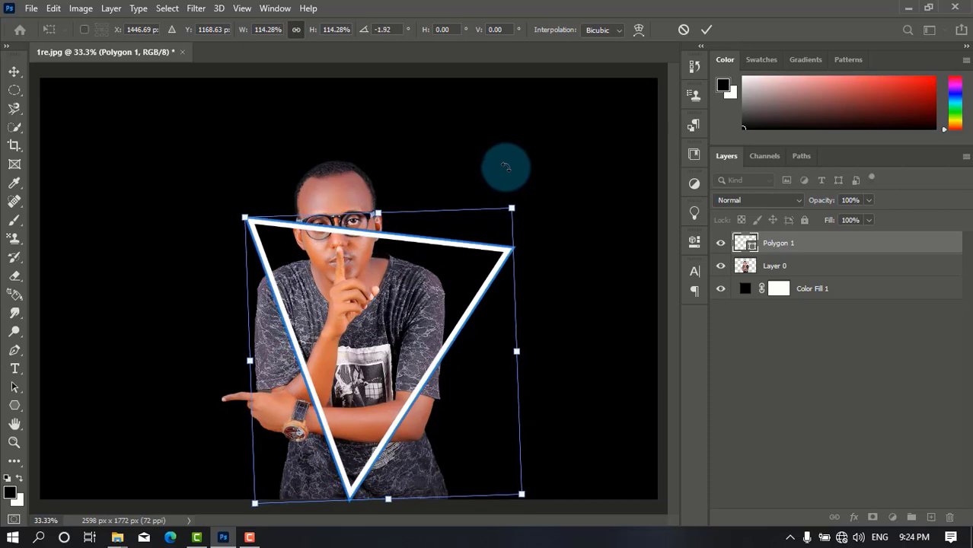
key("Left")
key("Left")
key("Left")
key("Left")
key("Left")
key("Left")
key("Left")
key("Left")
key("Left")
key("Left")
key("Left")
key("Left")
key("Left")
key("Left")
key("Left")
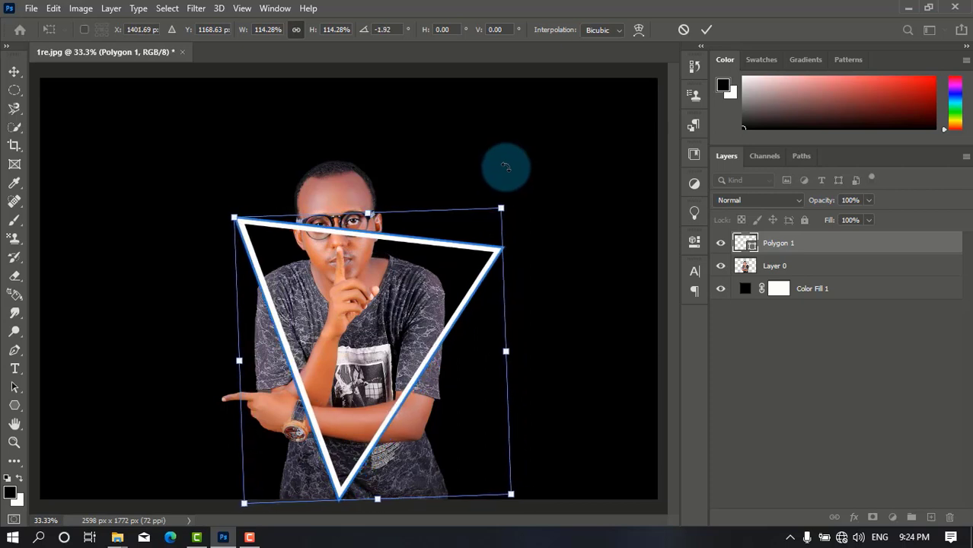
key("Left")
key("Left")
key("Left")
key("Left")
key("Left")
key("Left")
key("Left")
key("Left")
key("Left")
key("Left")
key("Left")
key("Left")
key("Left")
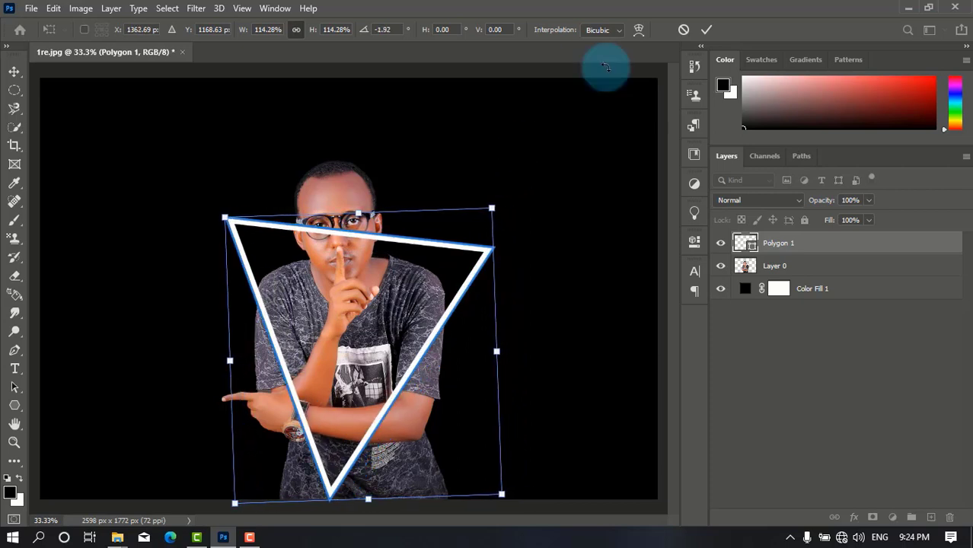
left_click(706, 31)
Step: Duplicate the triangle layer with the original hidden, and mask Layer 0 to the triangle's shape
key("ctrl+j")
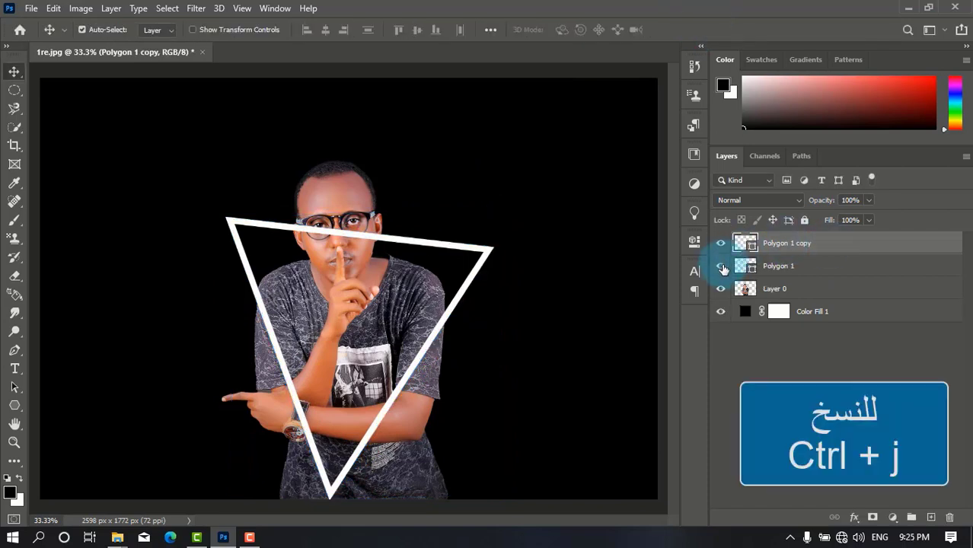
left_click(757, 246, "ctrl")
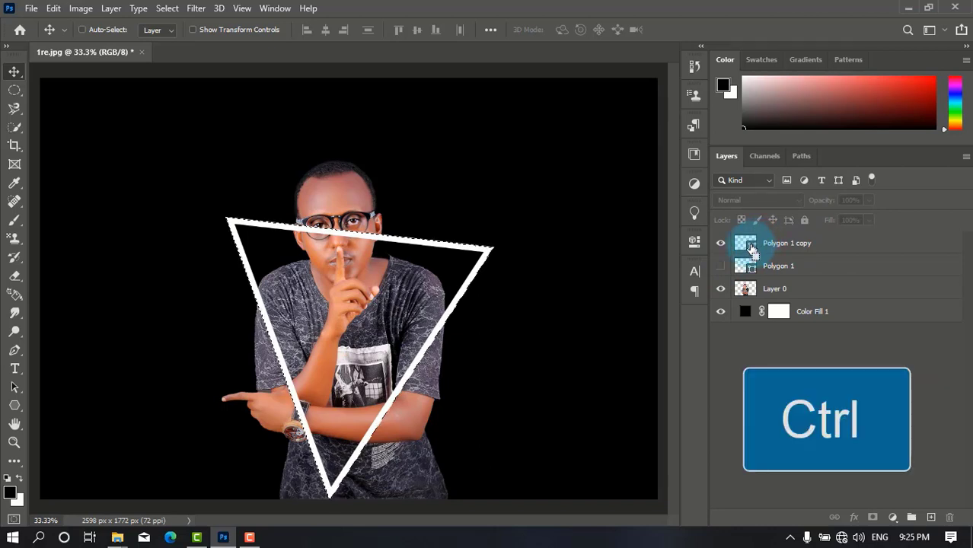
left_click(791, 290, "ctrl")
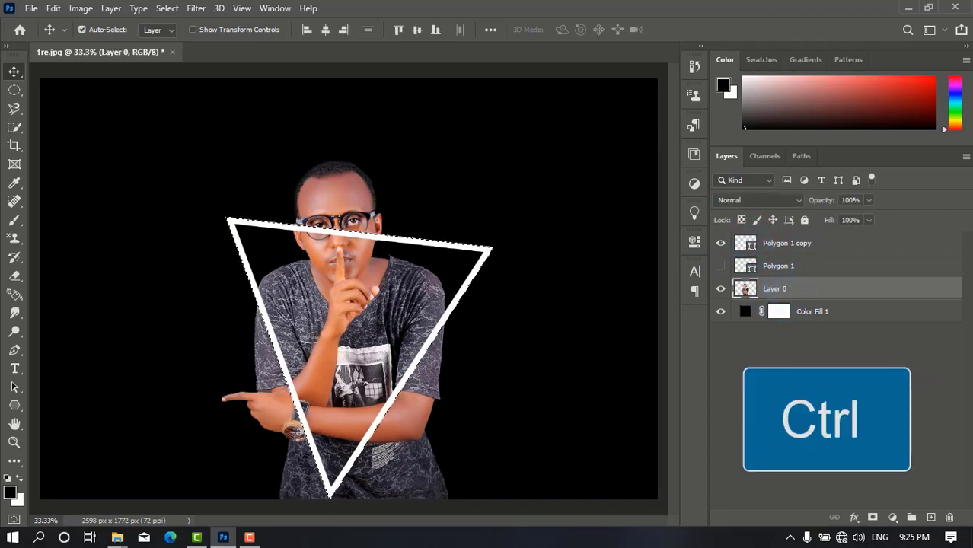
left_click(873, 518)
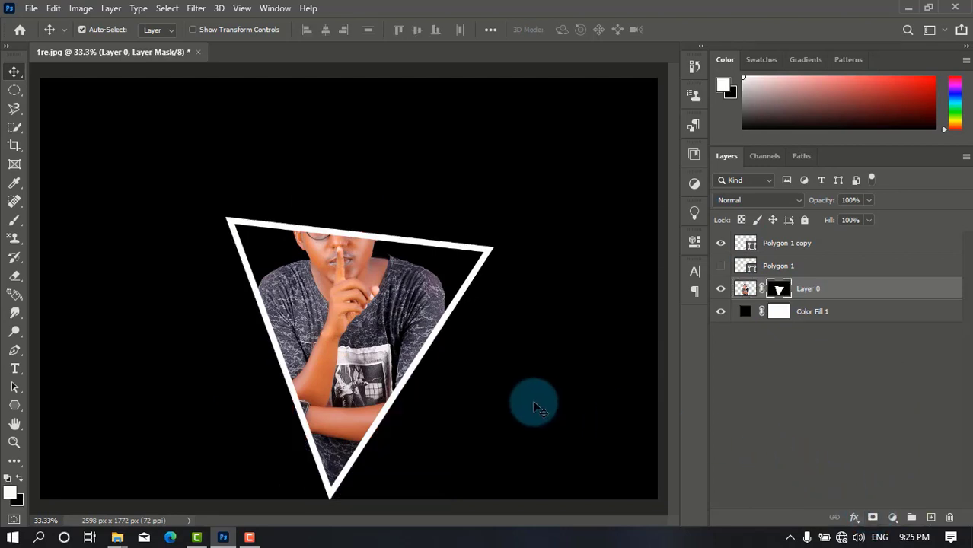
Step: Paint white on Layer 0's mask with a 250 px brush to reveal the man's head above the triangle
left_click(14, 220)
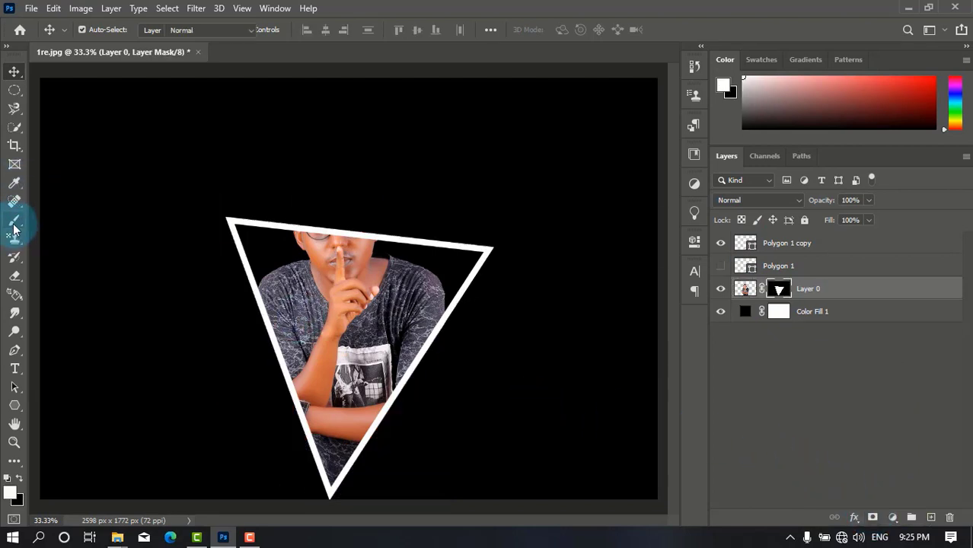
left_click(10, 494)
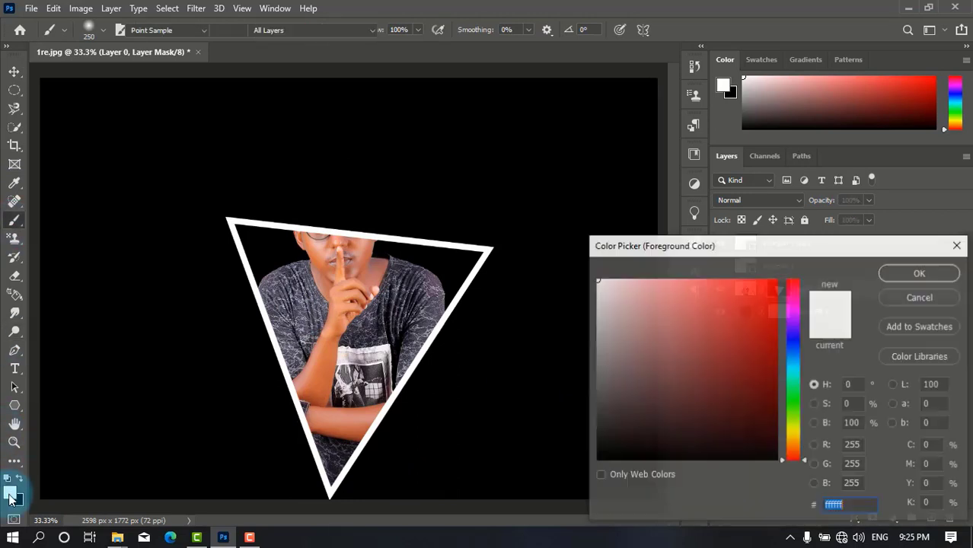
left_click(920, 274)
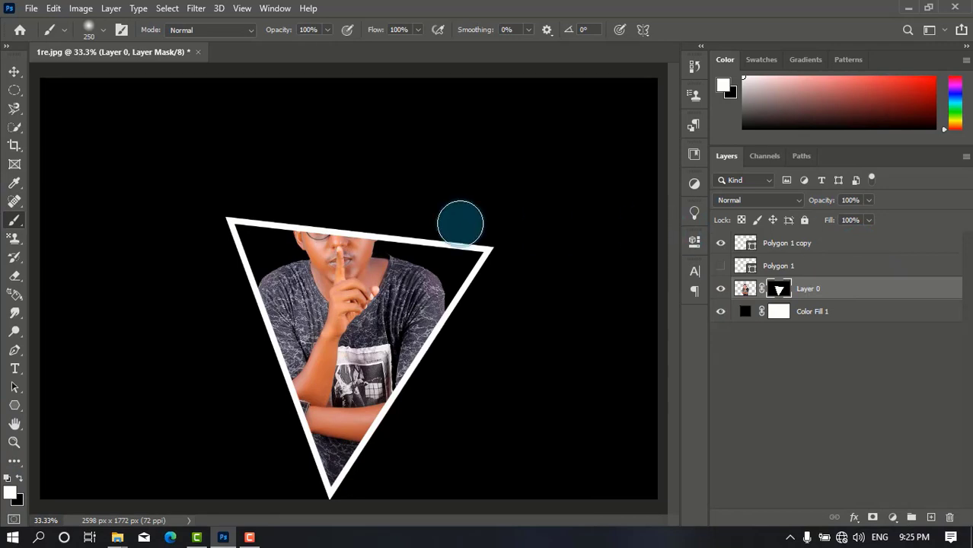
mouse_move(312, 210)
left_mouse_down()
mouse_move(375, 213)
mouse_move(284, 157)
mouse_move(401, 171)
mouse_move(287, 140)
mouse_move(382, 206)
mouse_move(290, 185)
mouse_move(295, 203)
mouse_move(402, 223)
mouse_move(334, 200)
mouse_move(322, 162)
mouse_move(376, 166)
mouse_move(302, 164)
mouse_move(290, 207)
mouse_move(310, 190)
mouse_move(391, 222)
mouse_move(312, 142)
mouse_move(369, 197)
left_mouse_up()
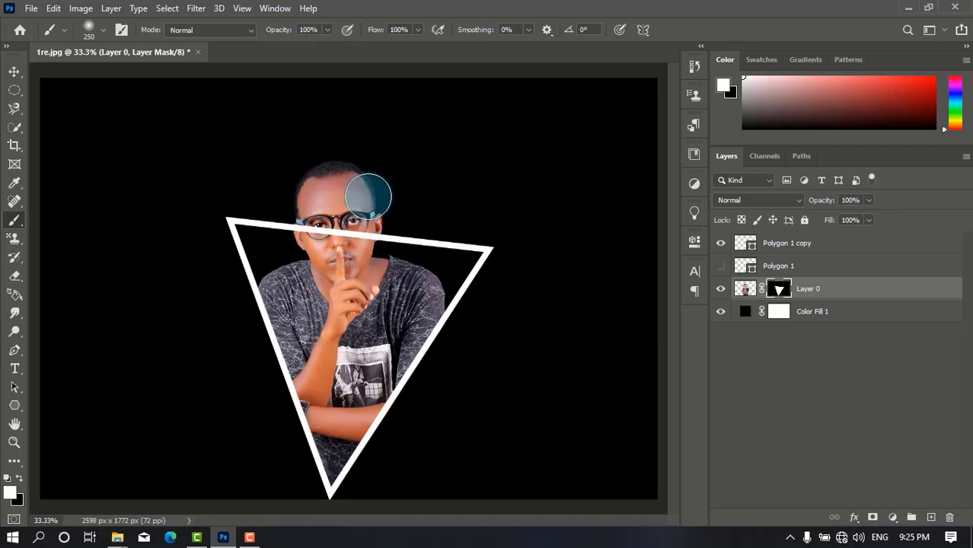
Step: Paint white on Layer 0's mask with a 150 px brush to reveal the sleeve, pointing hand and watch outside the triangle's left edge
left_click(14, 71)
key("ctrl+plus")
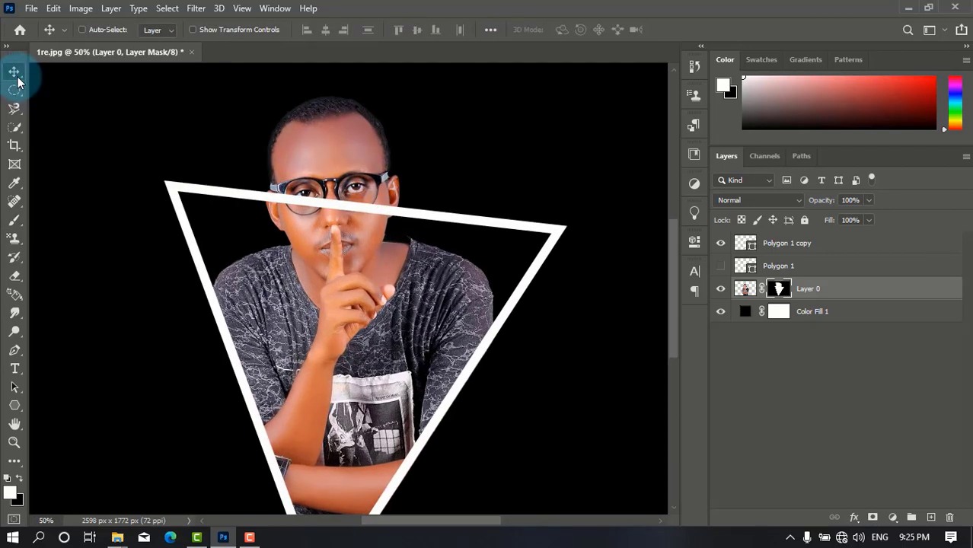
key("ctrl+plus")
left_click_drag(666, 291, 677, 326)
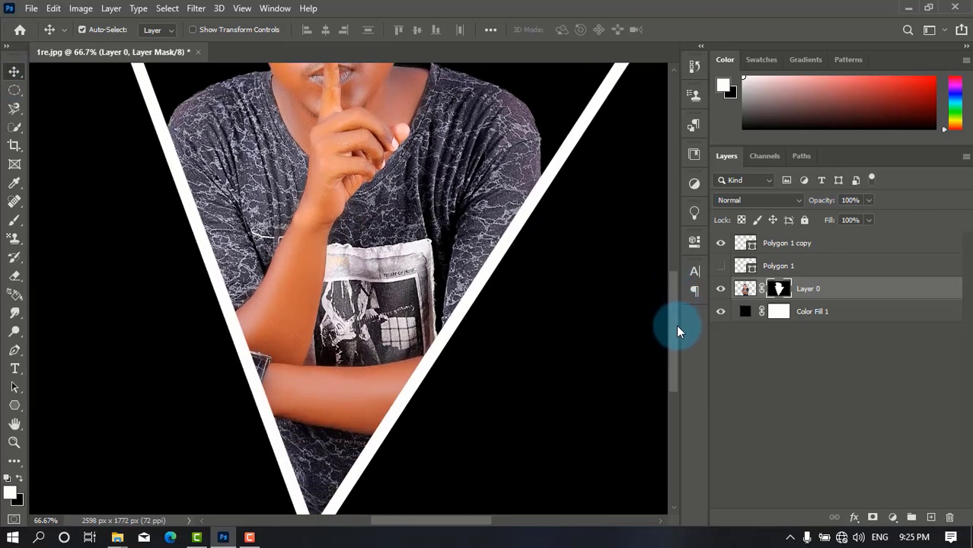
key("b")
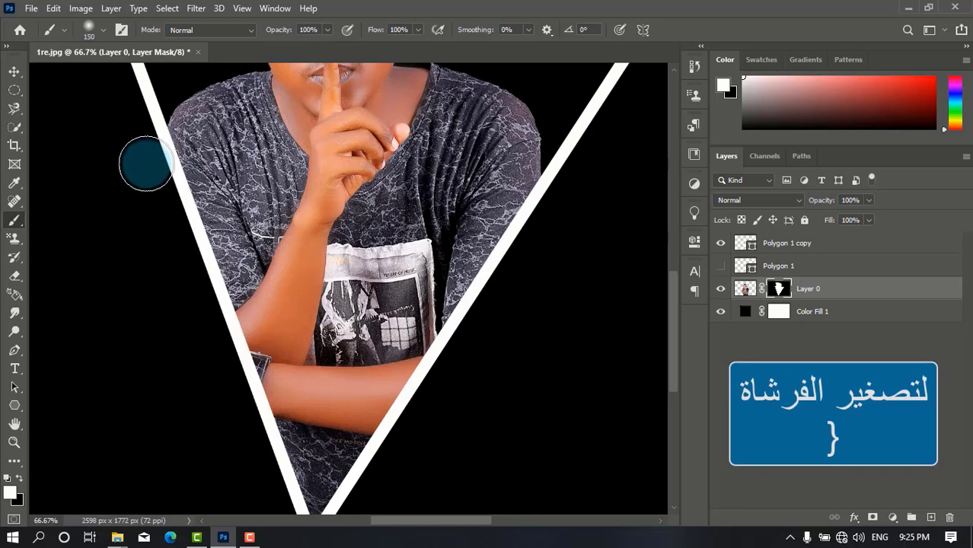
mouse_move(146, 163)
left_mouse_down()
mouse_move(162, 242)
mouse_move(147, 120)
mouse_move(183, 305)
mouse_move(165, 220)
mouse_move(177, 258)
mouse_move(169, 261)
mouse_move(173, 371)
mouse_move(110, 327)
mouse_move(116, 360)
mouse_move(74, 356)
left_mouse_up()
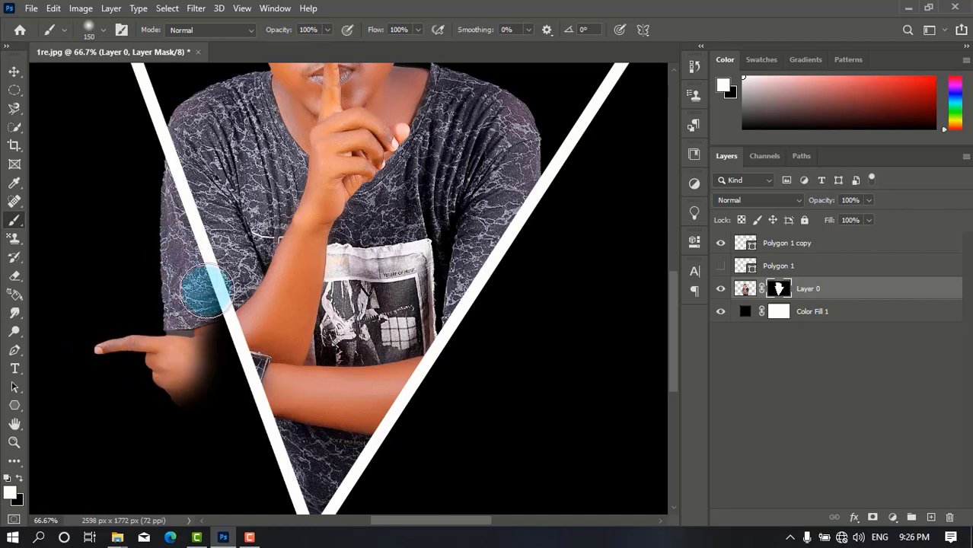
mouse_move(211, 297)
left_mouse_down()
mouse_move(238, 404)
mouse_move(159, 375)
left_mouse_up()
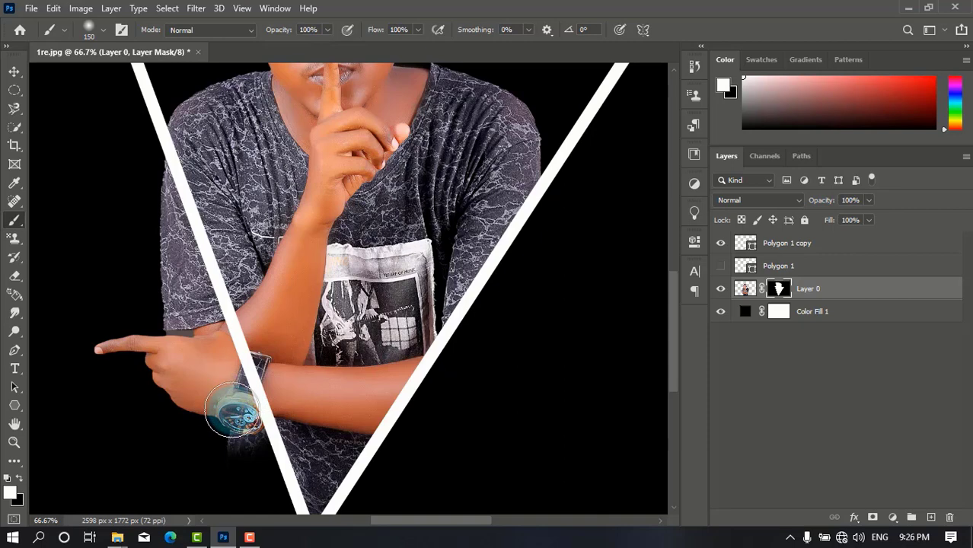
left_click_drag(232, 410, 231, 411)
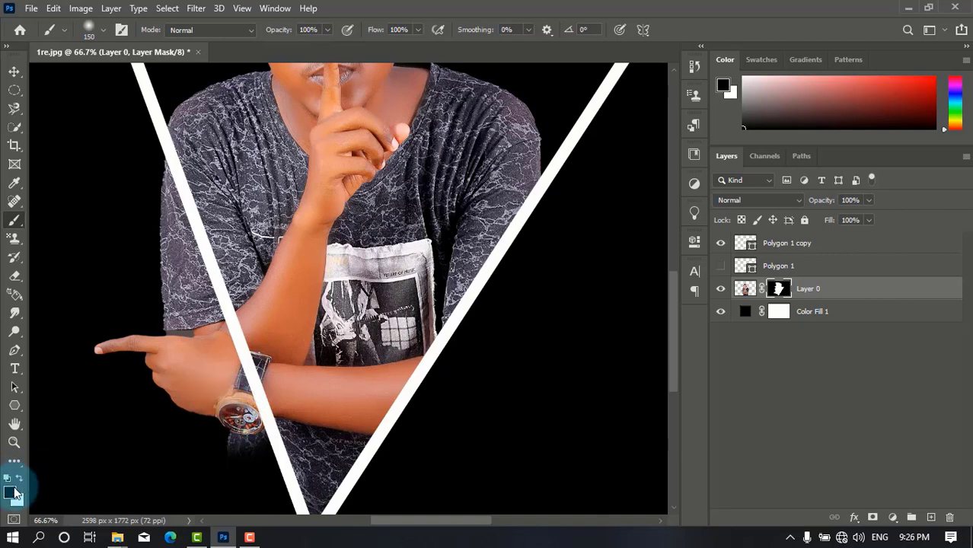
Step: Paint black on Layer 0's mask with a smaller brush of about 80 px to hide the shirt remnant below the watch
left_click(14, 491)
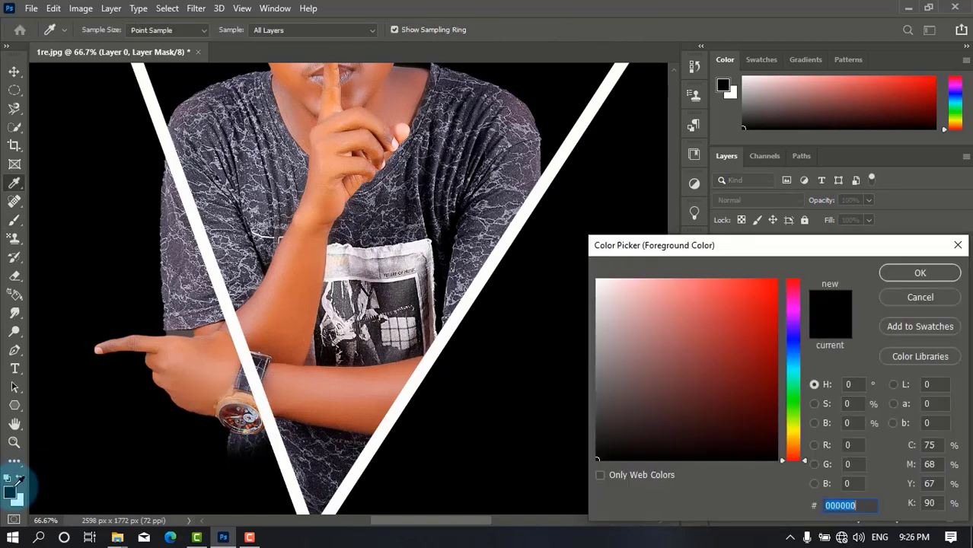
left_click(912, 277)
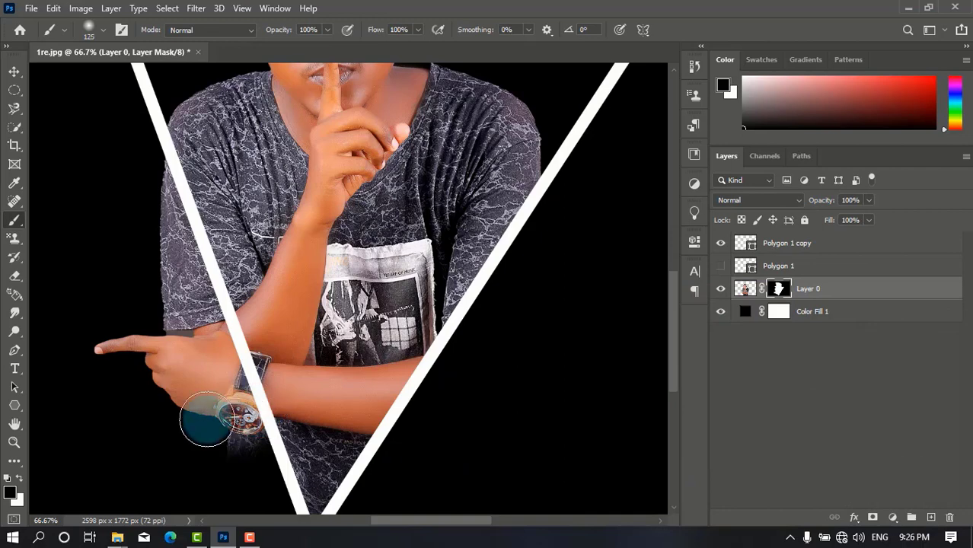
mouse_move(221, 450)
left_mouse_down()
mouse_move(239, 461)
mouse_move(223, 463)
mouse_move(250, 459)
mouse_move(233, 451)
mouse_move(250, 457)
left_mouse_up()
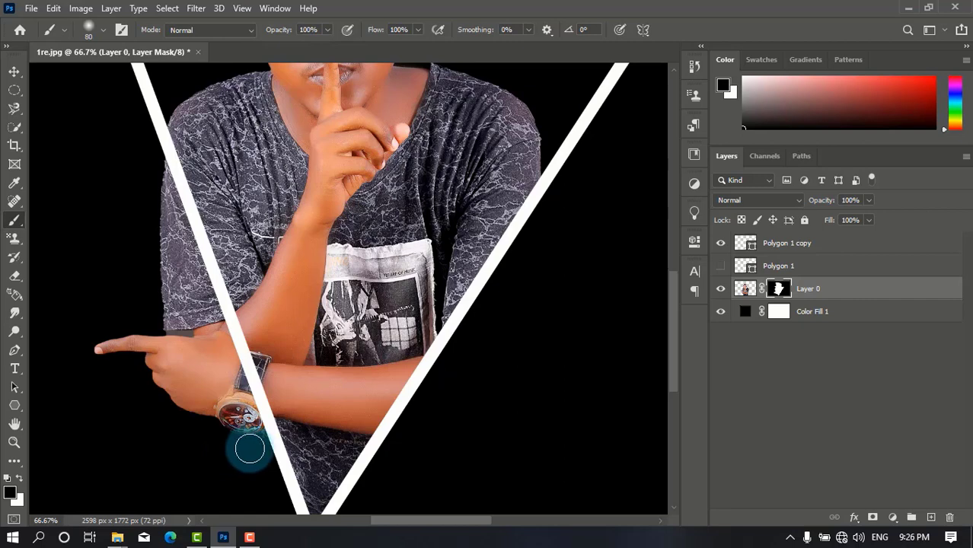
left_click(15, 71)
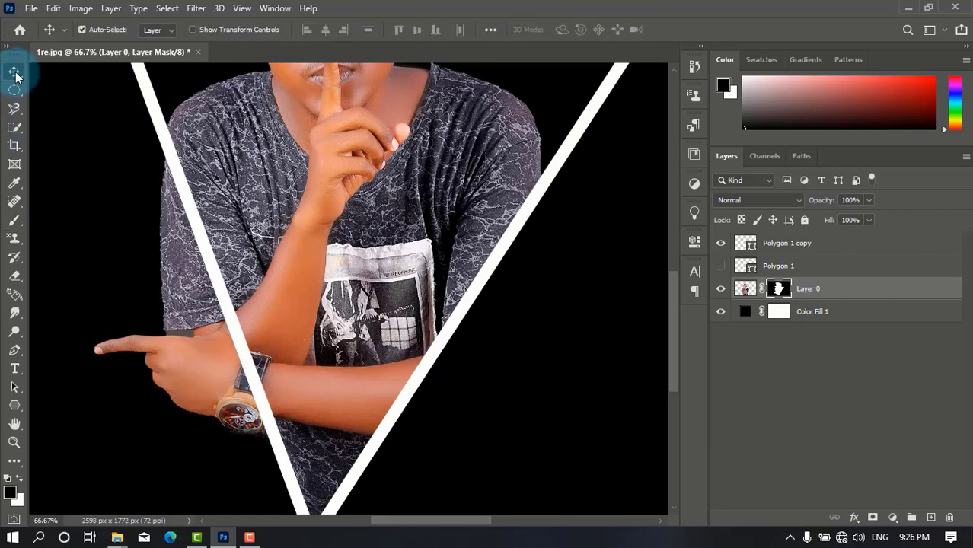
Step: Show the original Polygon 1 layer again and add a 24 px outside gradient Stroke layer style to it
key("ctrl+0")
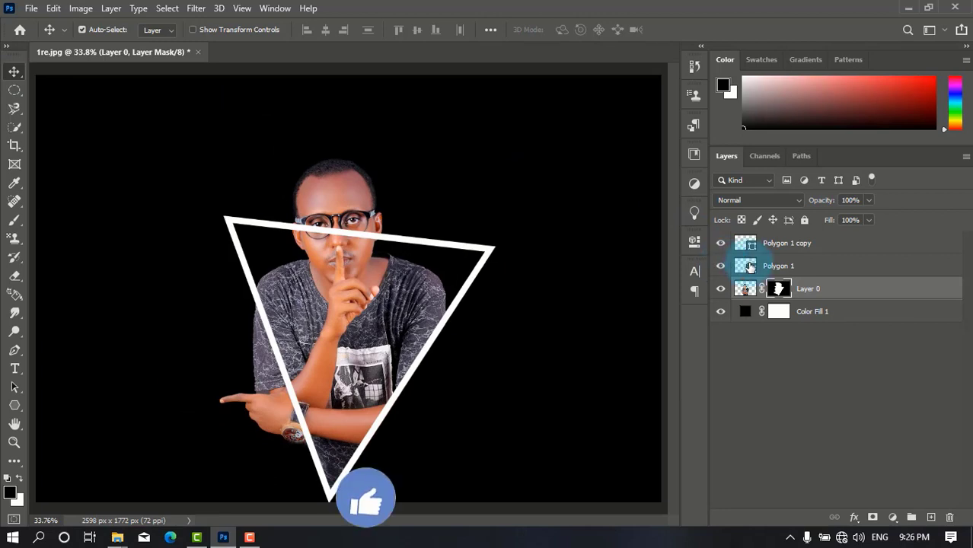
left_click(758, 269)
left_click(853, 517)
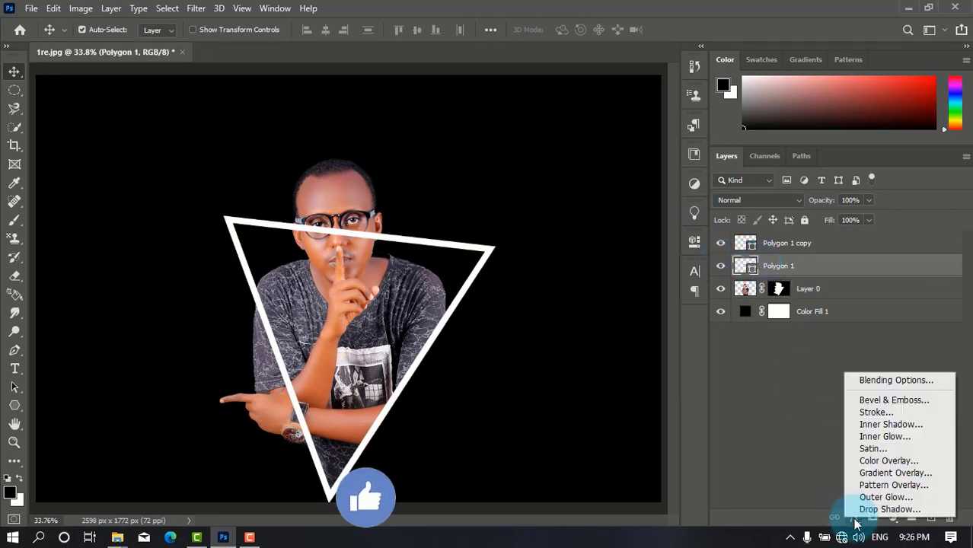
left_click(895, 379)
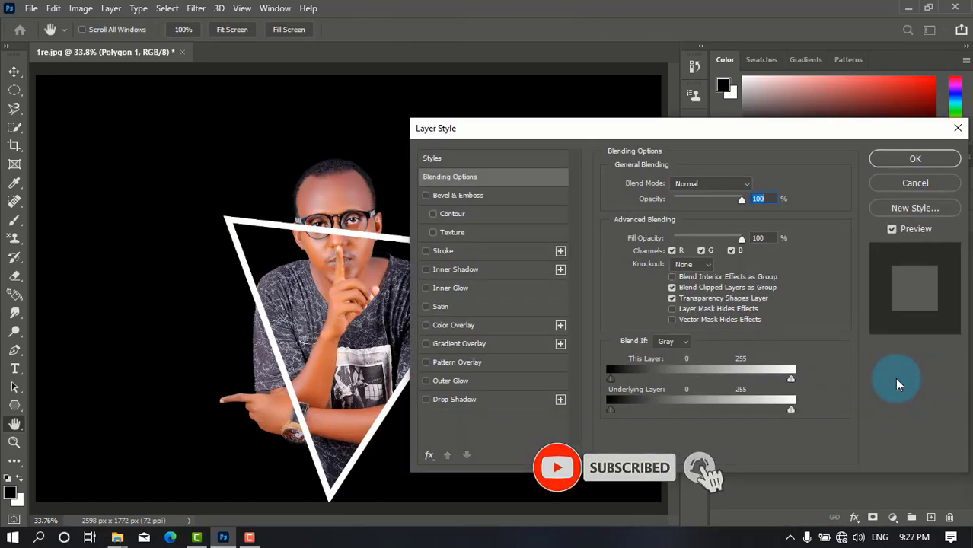
left_click_drag(609, 131, 688, 128)
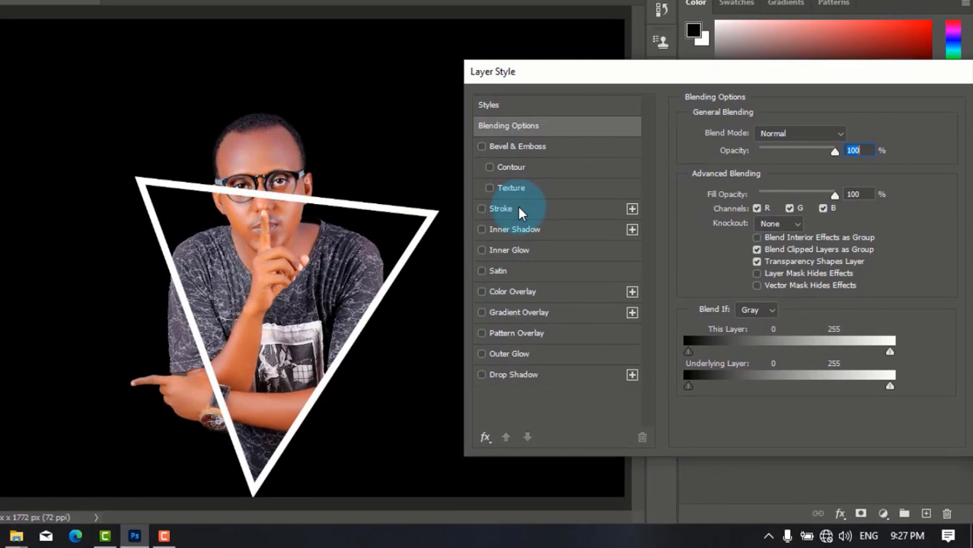
left_click(521, 211)
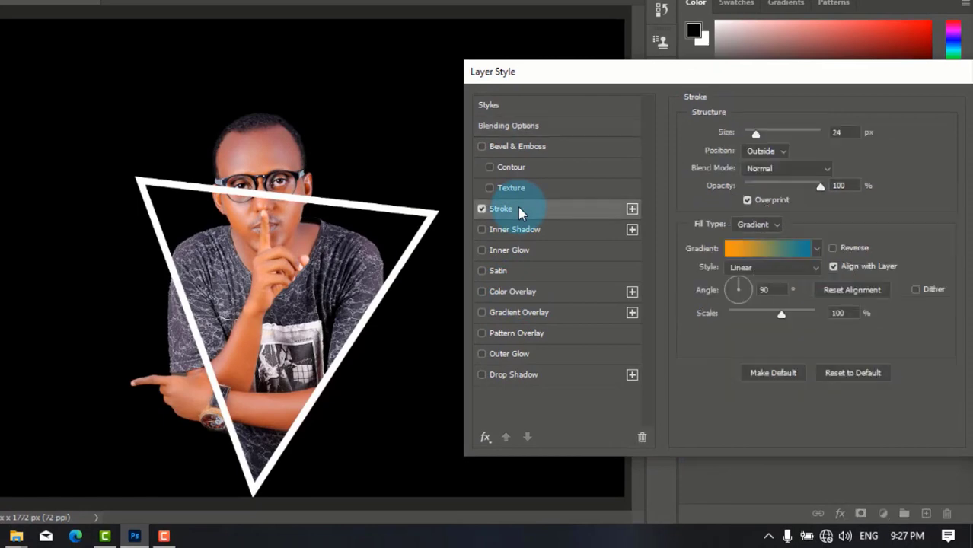
Step: Inspect the colour codes of the stroke gradient's orange start stop and blue end stop, keeping both colours
left_click(746, 251)
left_click(581, 382)
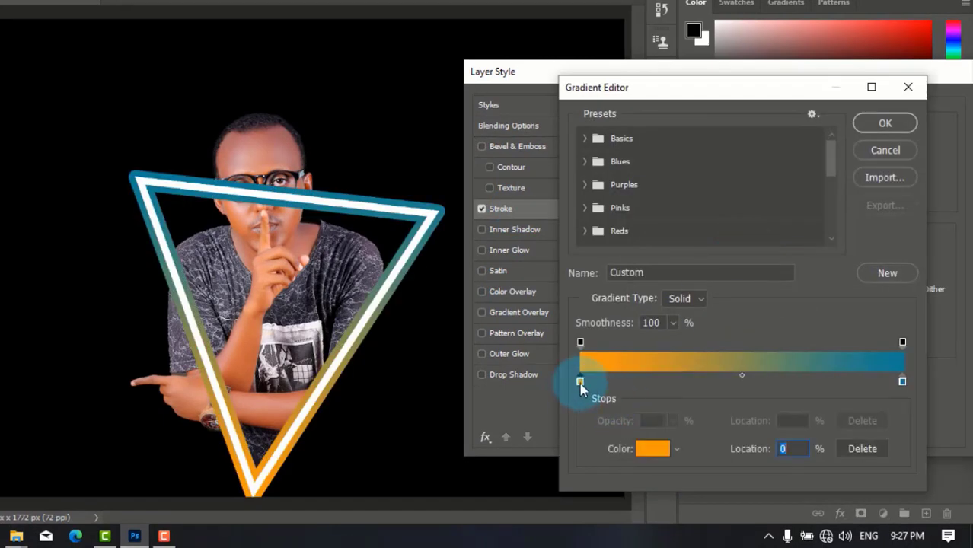
left_click(653, 450)
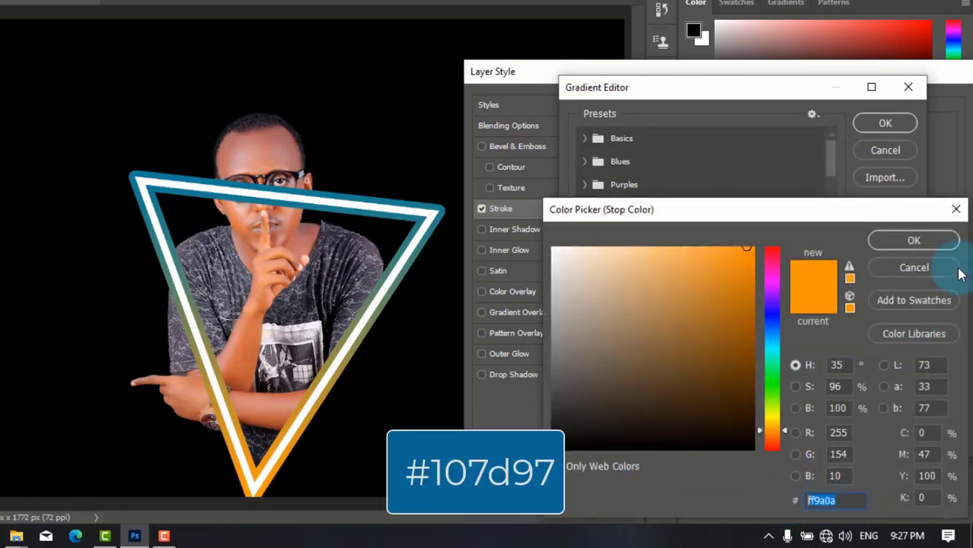
left_click(917, 241)
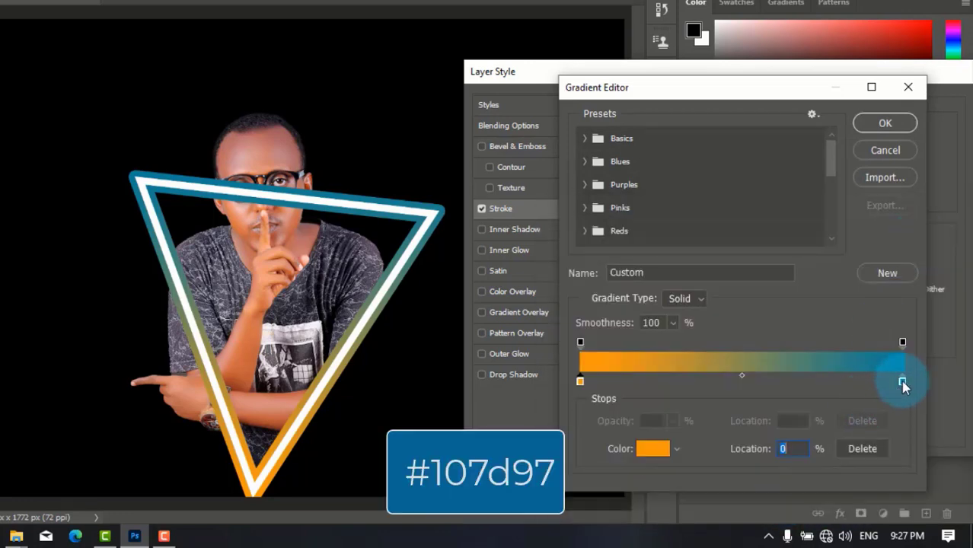
left_click(902, 381)
left_click(644, 451)
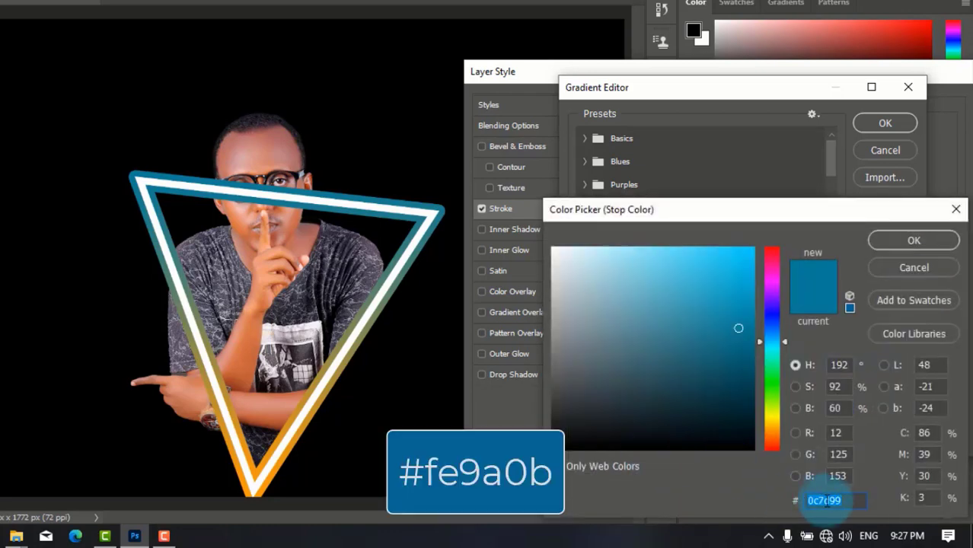
double_click(843, 501)
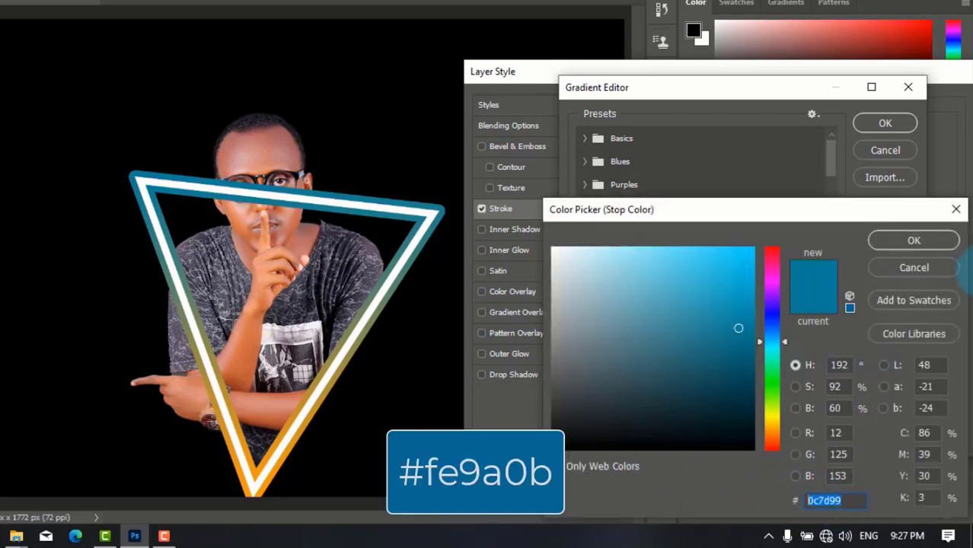
left_click(918, 240)
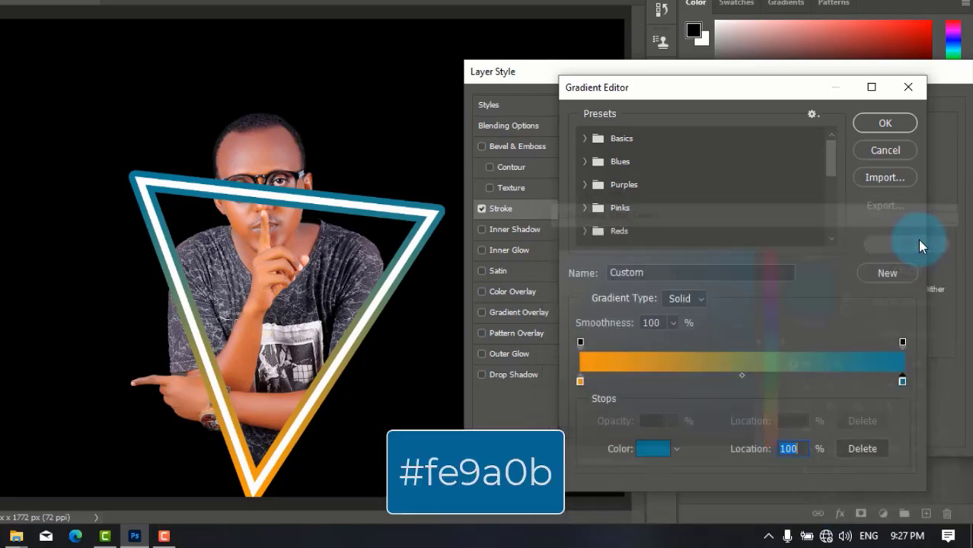
left_click(886, 124)
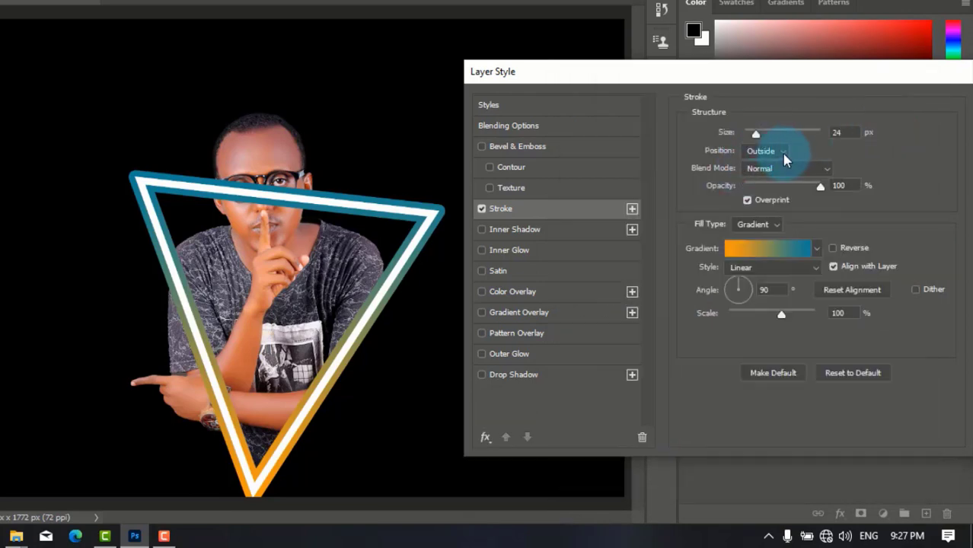
Step: Try the stroke in the Inside and Center positions and return it to Outside
left_click(778, 152)
left_click(764, 164)
left_click(760, 151)
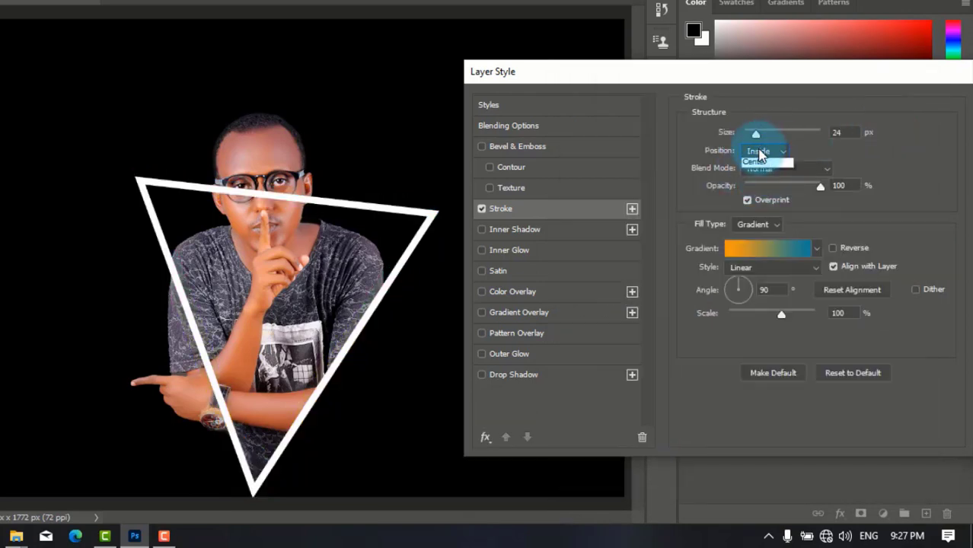
left_click(754, 190)
left_click(767, 153)
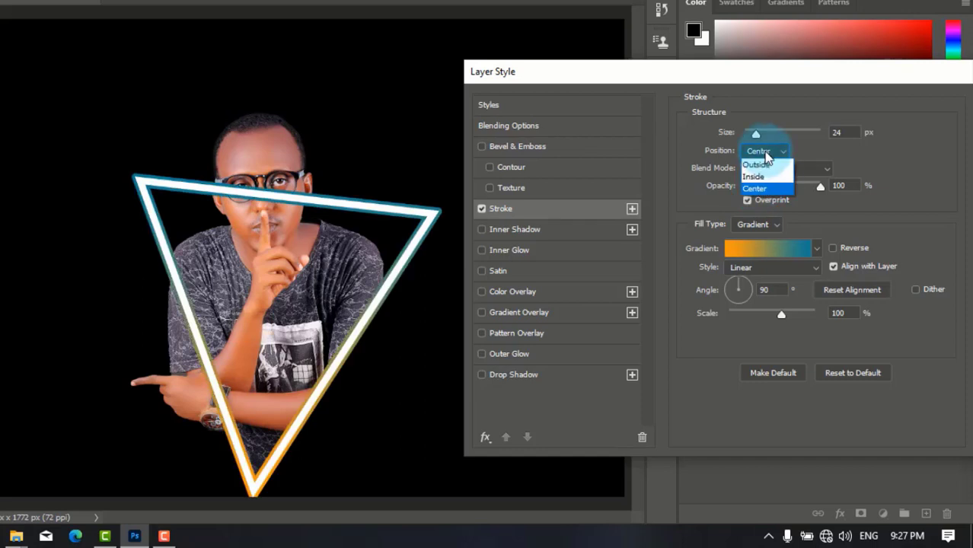
left_click(765, 167)
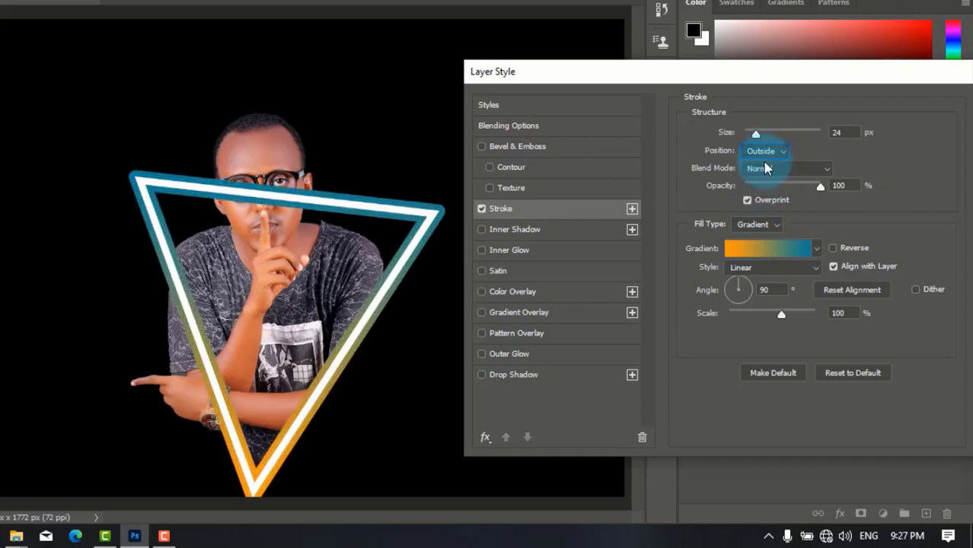
Step: Keep the stroke size at 24 px after trying a thicker one, and apply the layer style to Polygon 1
left_click_drag(756, 134, 758, 137)
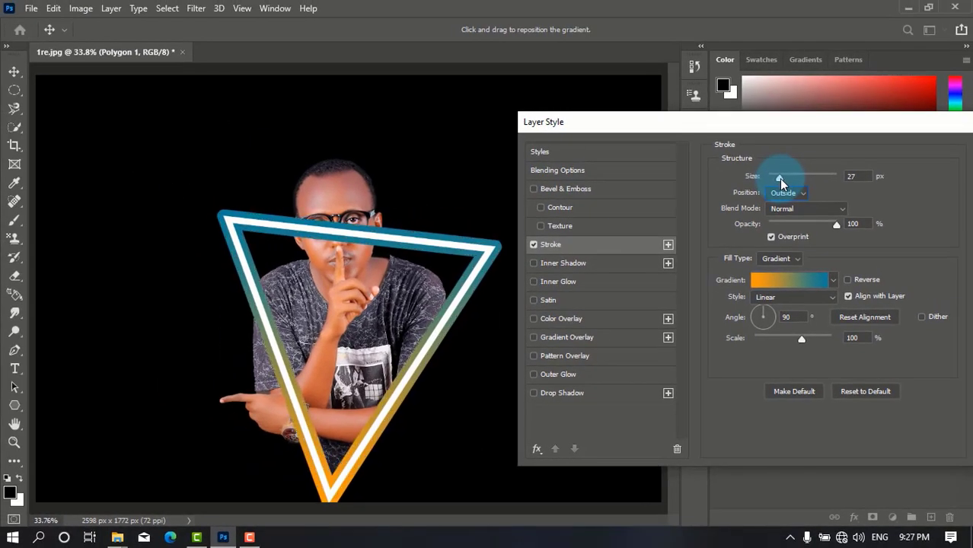
left_click_drag(780, 179, 778, 178)
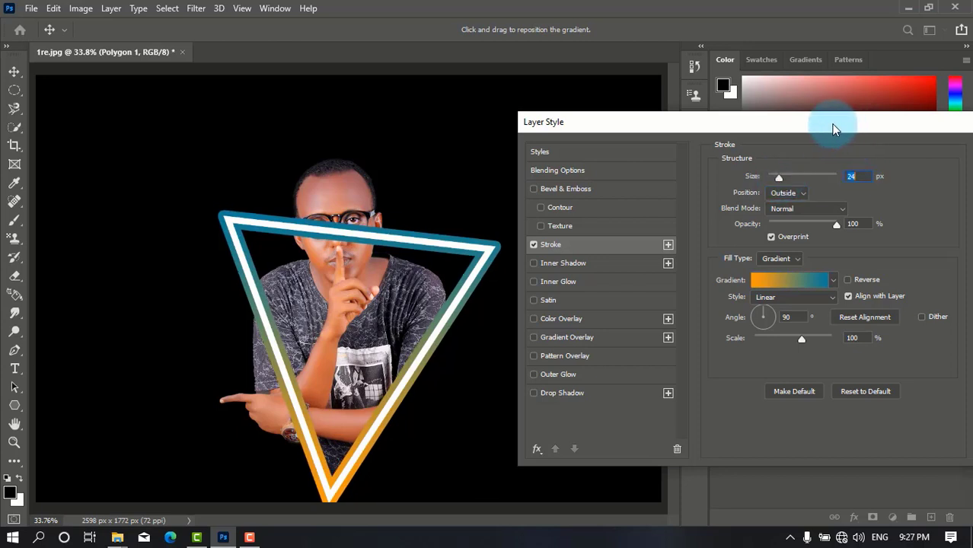
left_click_drag(835, 128, 699, 131)
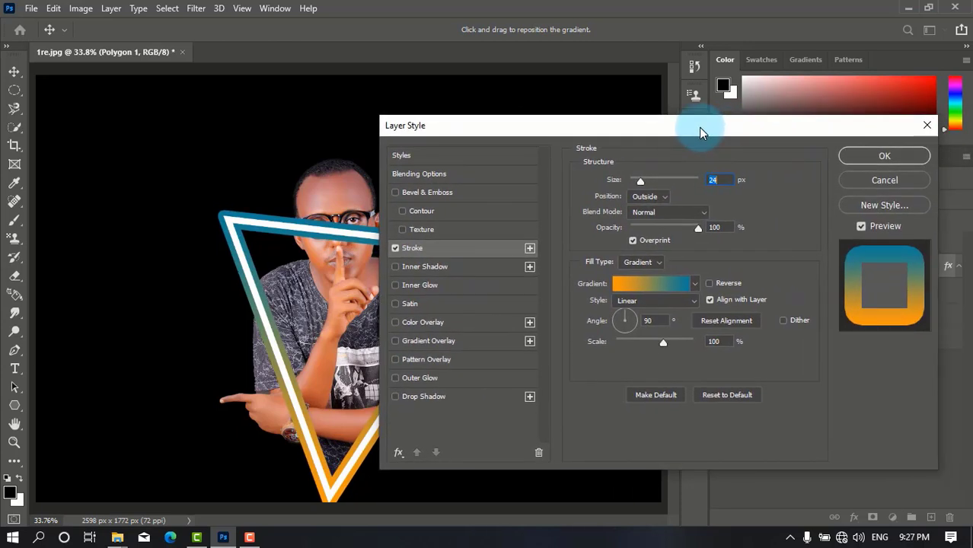
left_click(885, 155)
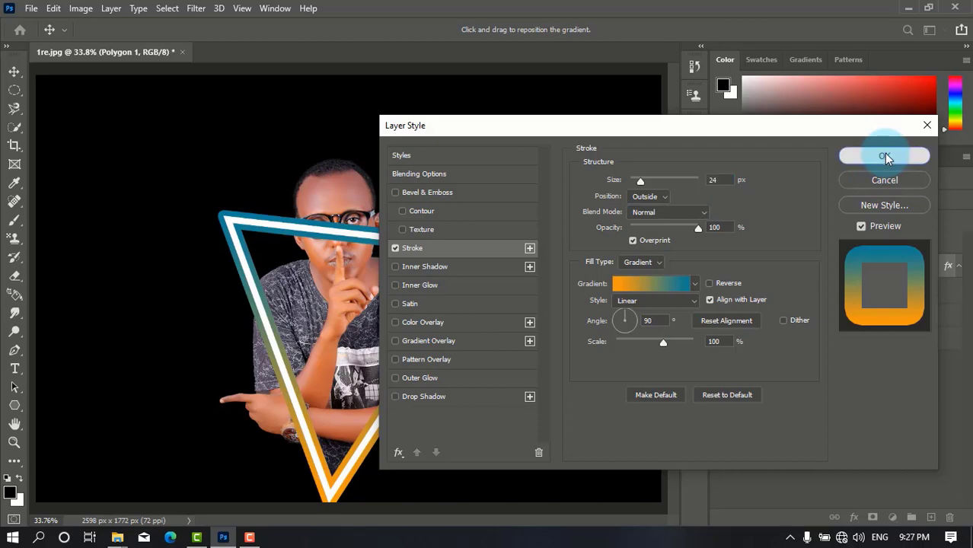
Step: Convert the Polygon 1 layer to a smart object and apply a Gaussian Blur with a 10 px radius to it
right_click(792, 270)
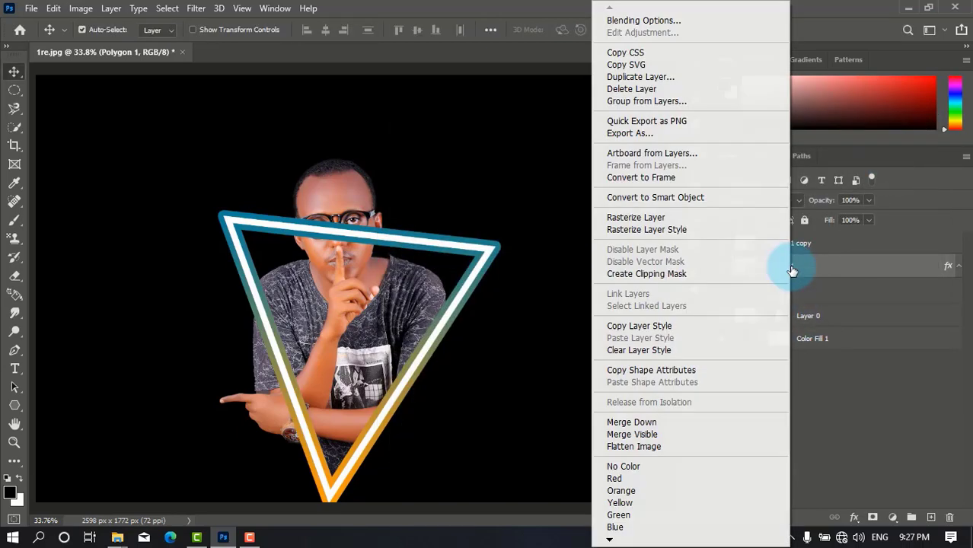
left_click(690, 197)
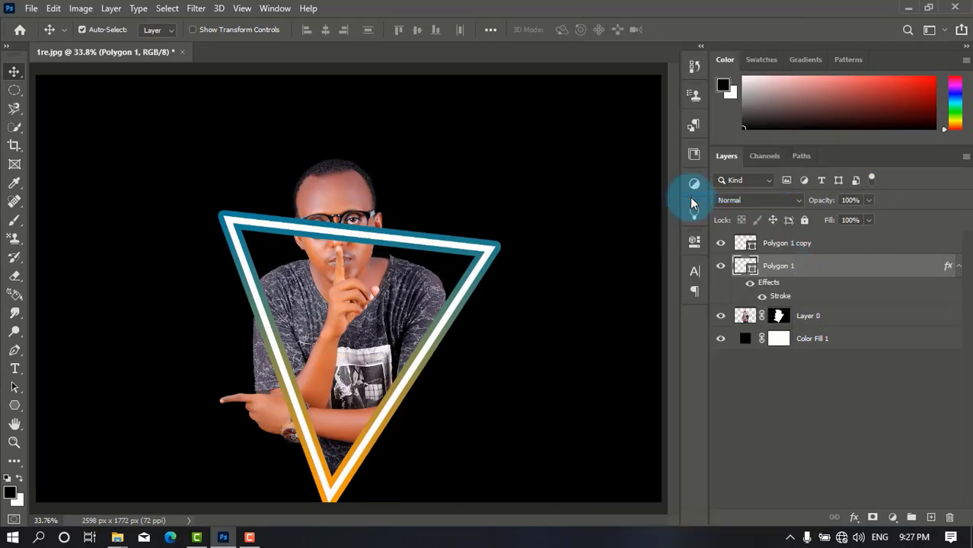
left_click(200, 12)
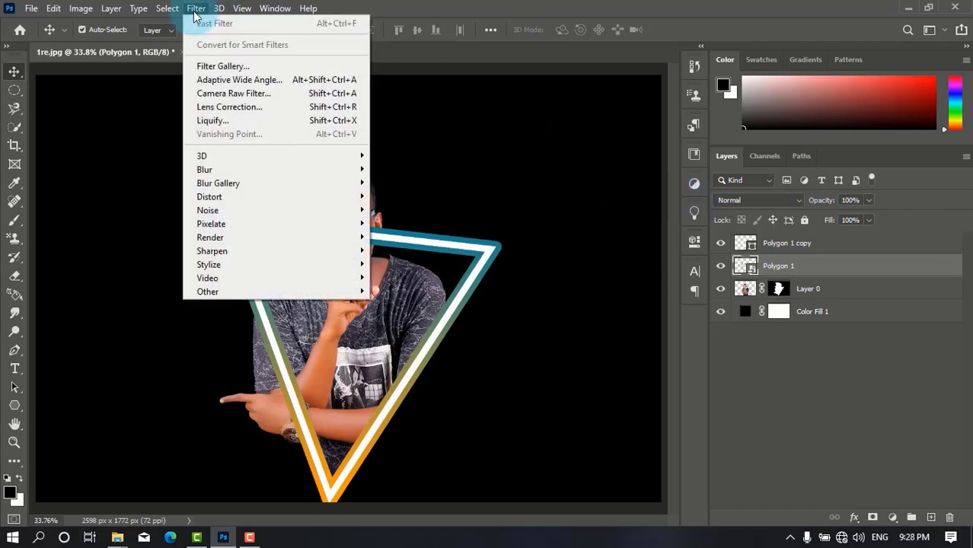
mouse_move(332, 177)
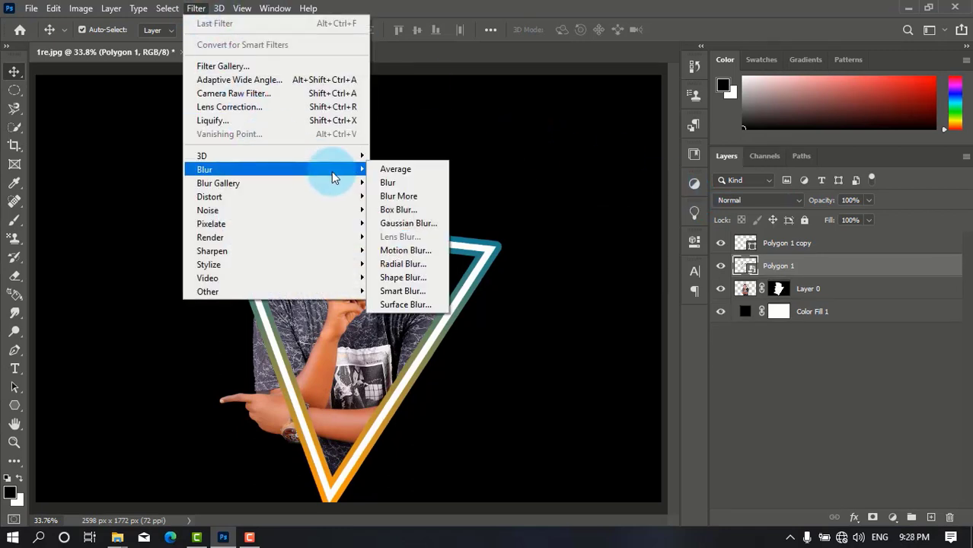
left_click(405, 222)
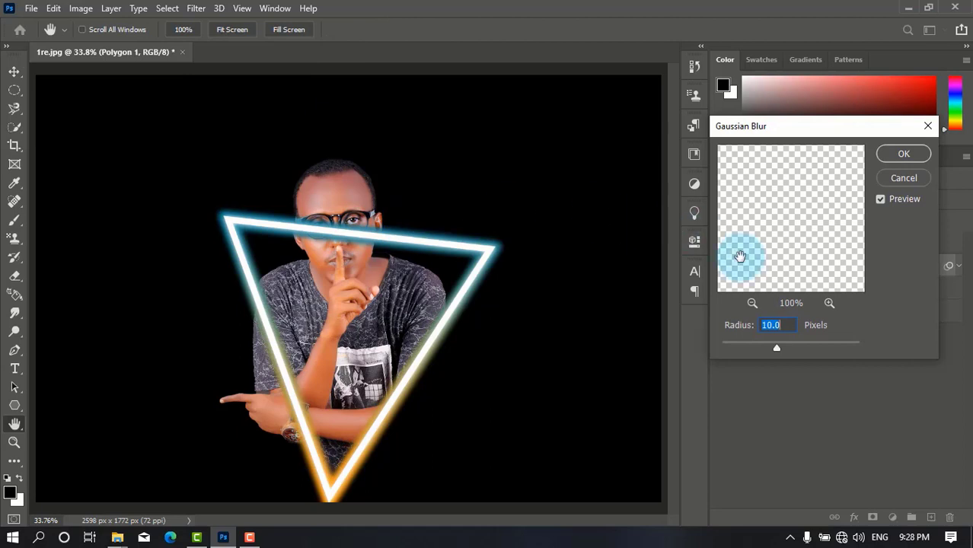
mouse_move(789, 350)
left_mouse_down()
mouse_move(802, 355)
mouse_move(776, 349)
left_mouse_up()
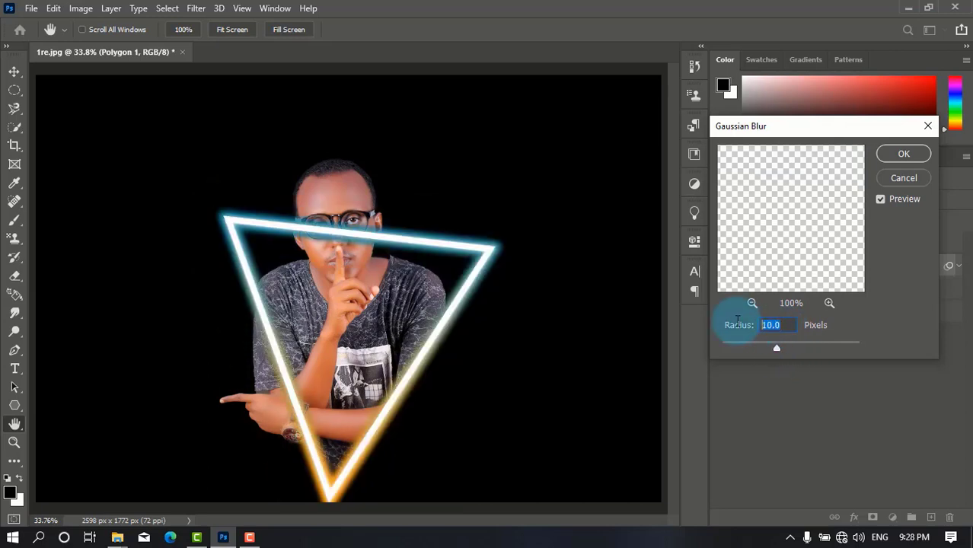
left_click(904, 154)
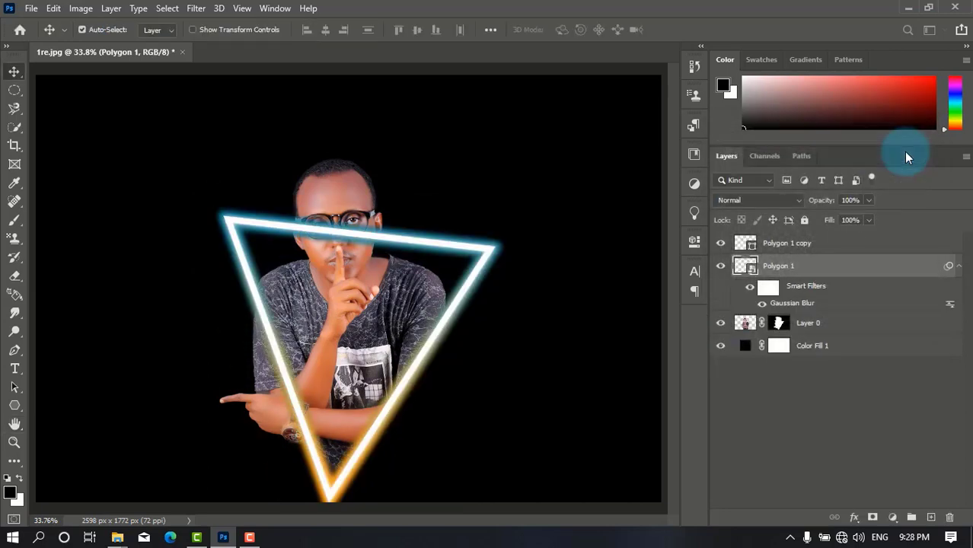
Step: Combine the Polygon 1 and Polygon 1 copy layers into a single smart object
key("ctrl")
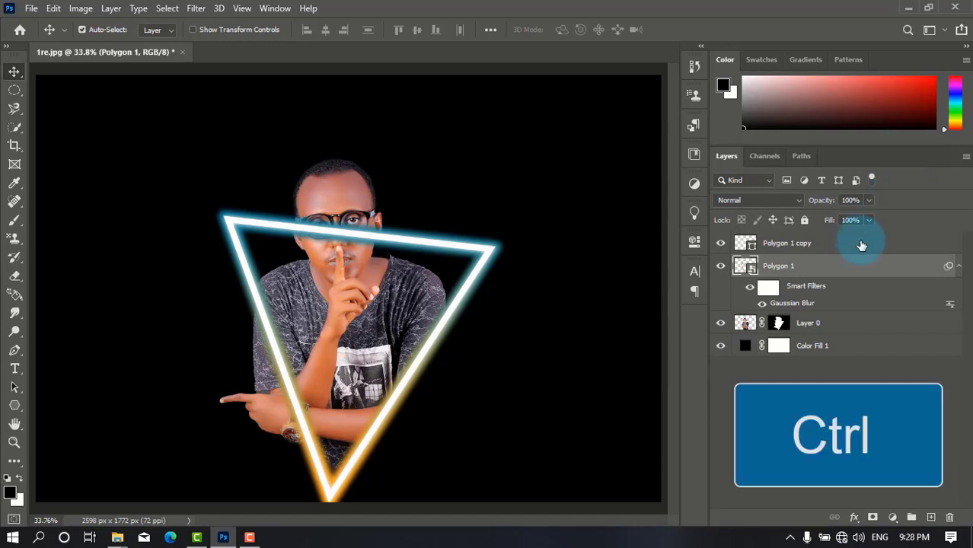
left_click(811, 244, "ctrl")
right_click(810, 244)
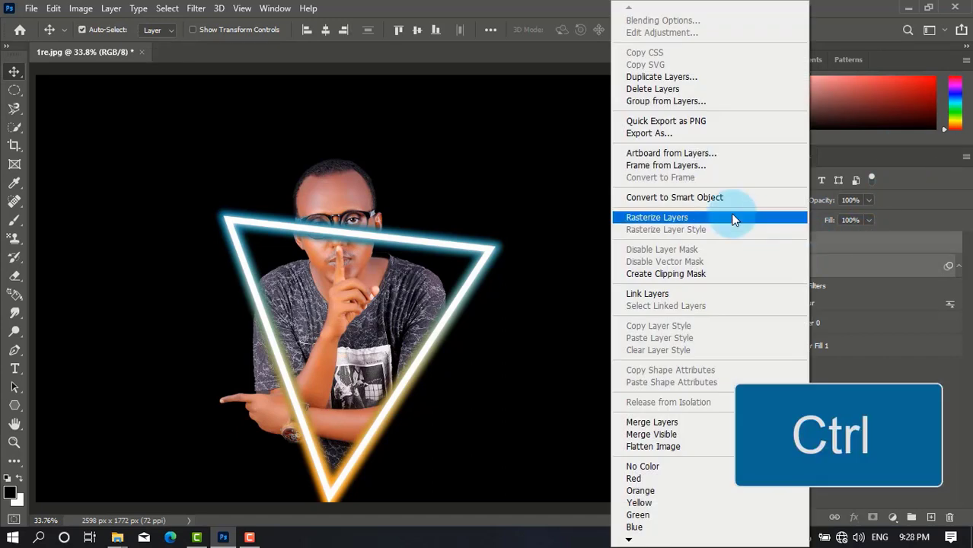
left_click(712, 197)
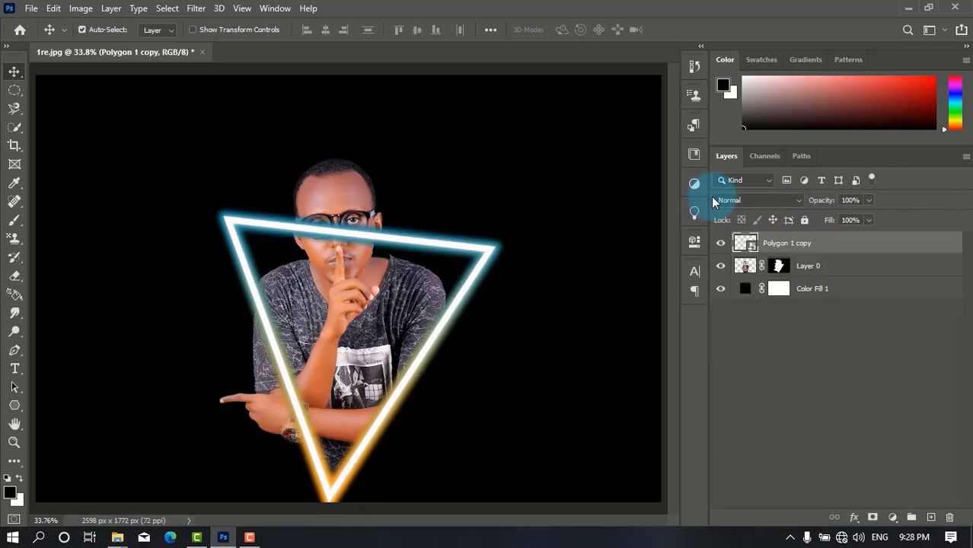
Step: Add a layer mask to Polygon 1 copy and load the man's outline from Layer 0 as a selection
key("b")
left_click(873, 517)
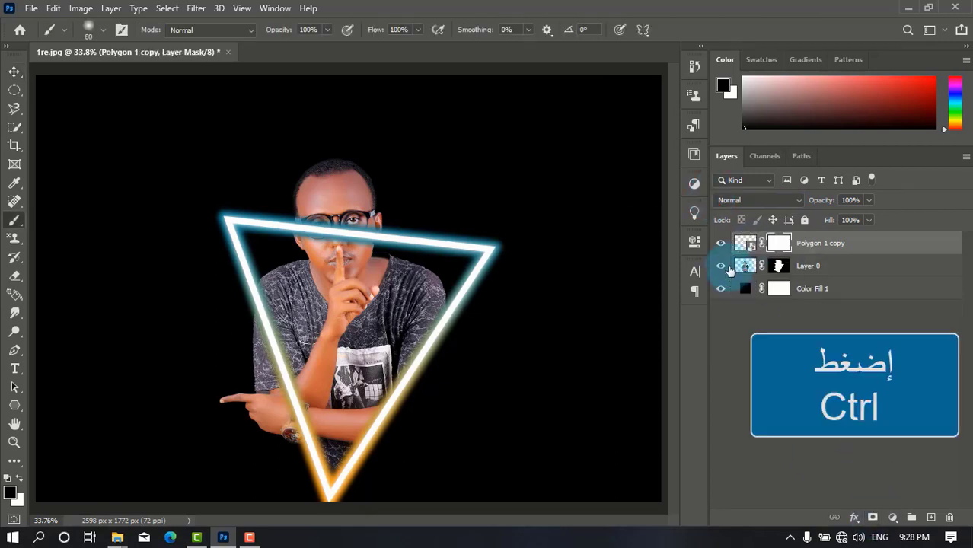
left_click(746, 267, "ctrl")
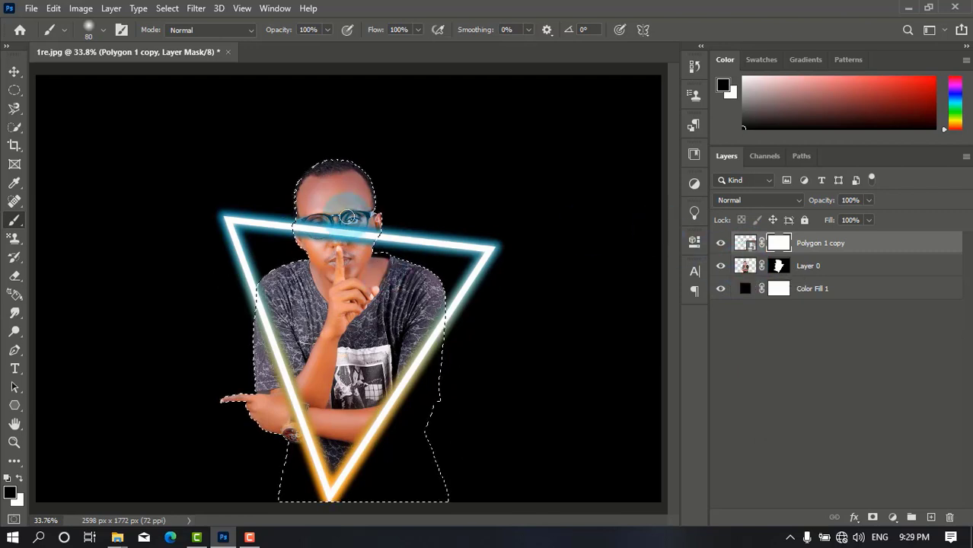
Step: Paint black on Polygon 1 copy's mask with a 300 px brush to hide the triangle over the man's face, and deselect
key("bracketright")
key("bracketright")
key("bracketright")
key("bracketright")
key("bracketright")
key("bracketright")
key("bracketright")
key("bracketright")
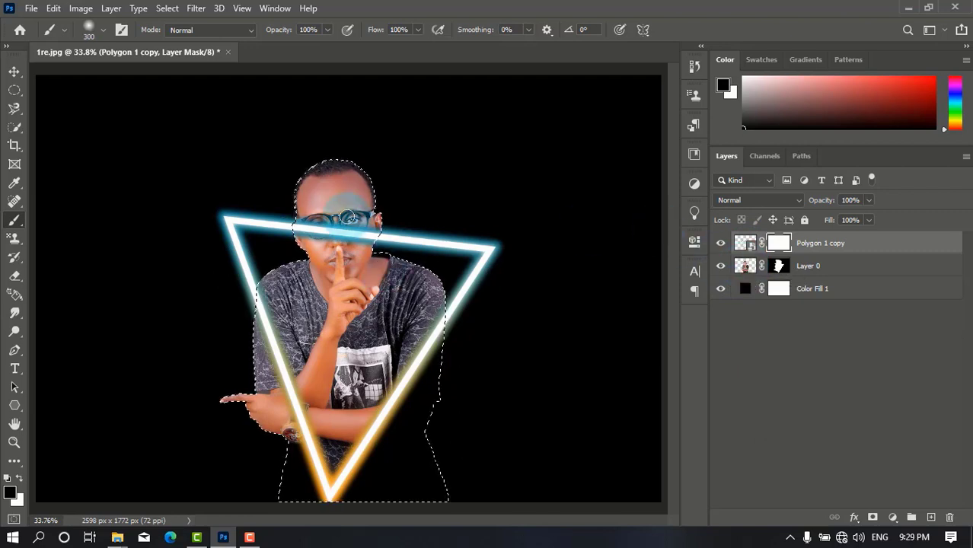
mouse_move(348, 217)
left_mouse_down()
mouse_move(317, 257)
mouse_move(291, 232)
mouse_move(421, 243)
mouse_move(269, 226)
mouse_move(376, 230)
mouse_move(330, 196)
mouse_move(397, 222)
mouse_move(269, 204)
mouse_move(348, 217)
mouse_move(305, 195)
mouse_move(352, 217)
left_mouse_up()
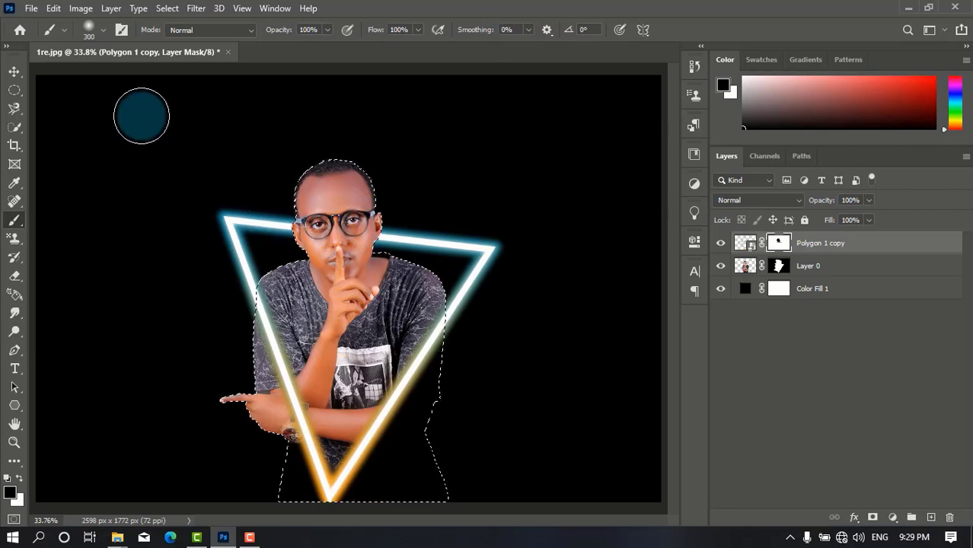
left_click(14, 71)
key("ctrl+d")
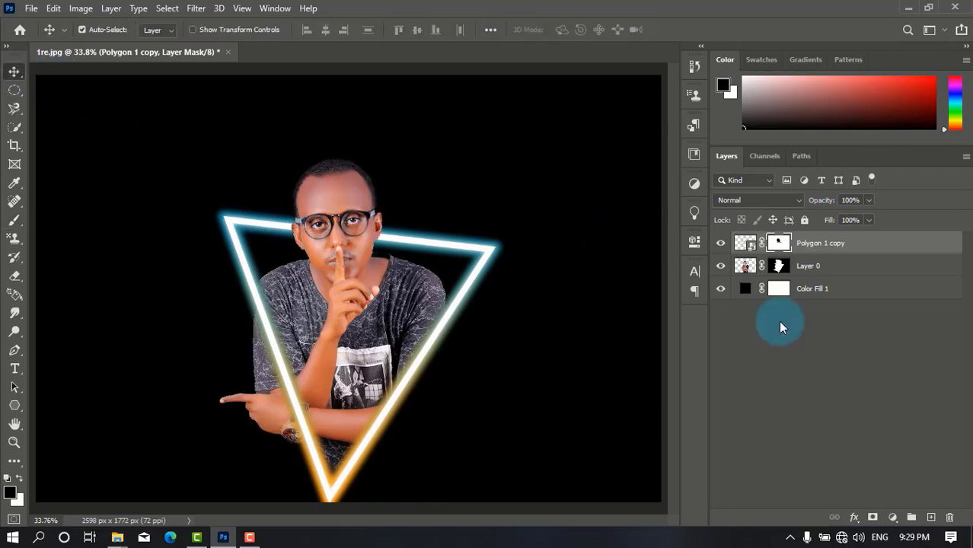
Step: Paint over the left half of the man on a new top layer, using a 300 px brush in blue #489aab sampled from the triangle
left_click(932, 518)
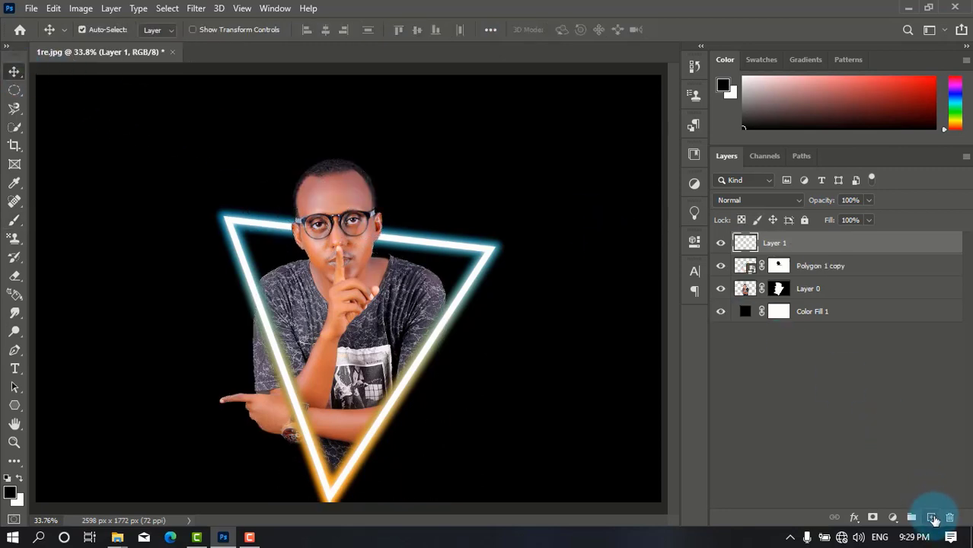
left_click(15, 222)
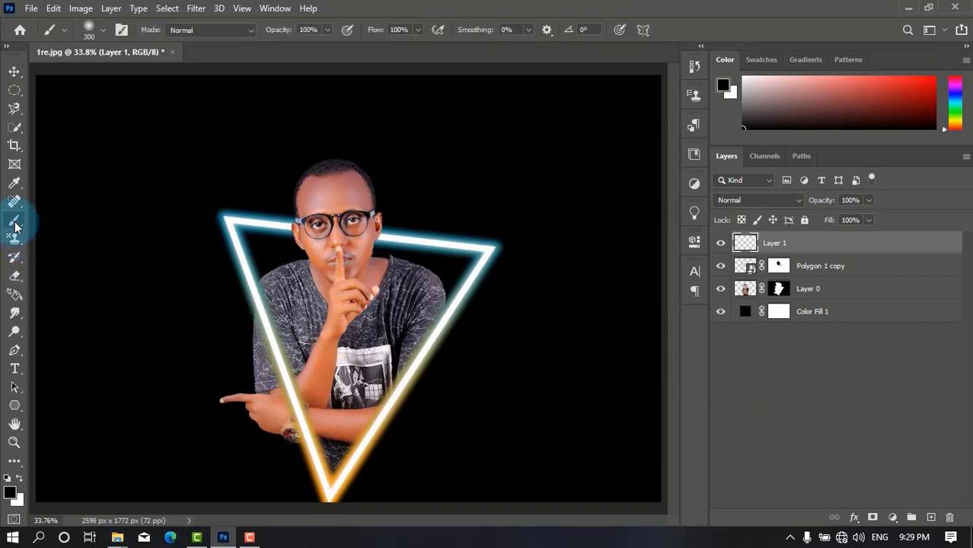
left_click(10, 494)
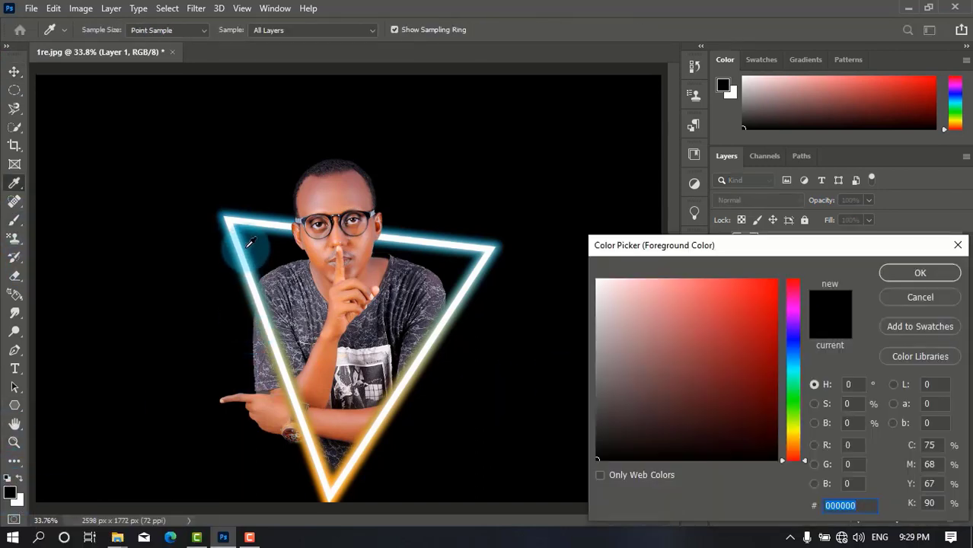
left_click(238, 226)
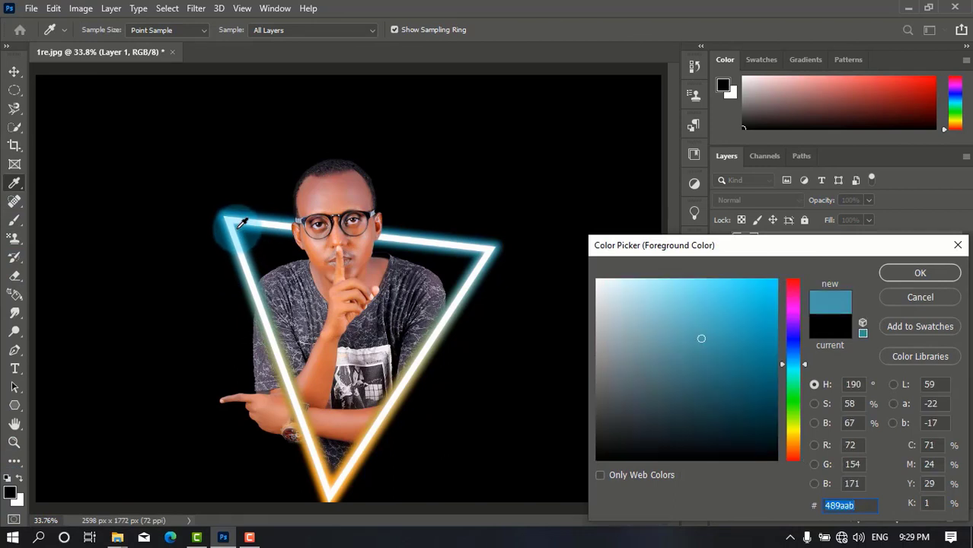
left_click(939, 271)
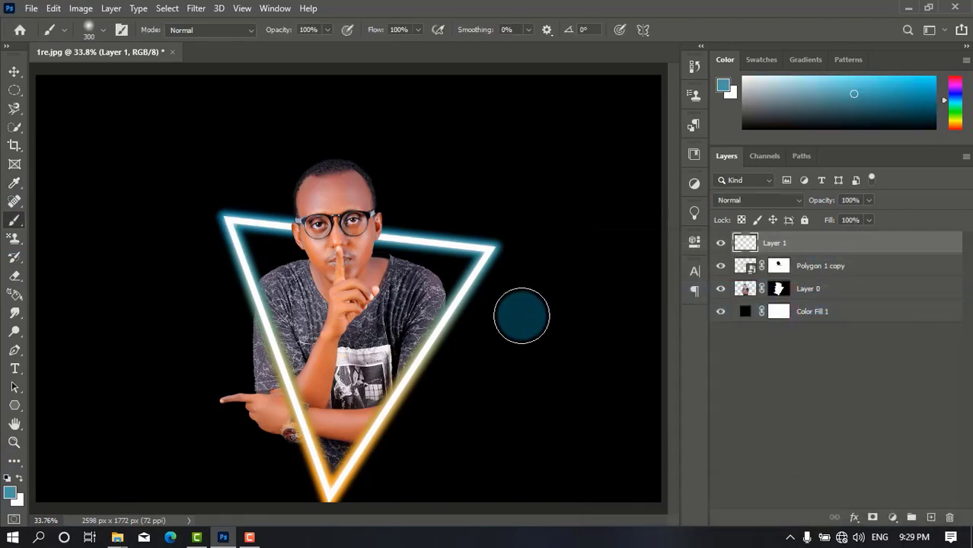
mouse_move(313, 190)
left_mouse_down()
mouse_move(280, 432)
mouse_move(221, 377)
mouse_move(266, 238)
mouse_move(239, 203)
mouse_move(235, 255)
mouse_move(257, 302)
mouse_move(288, 441)
mouse_move(320, 144)
mouse_move(318, 288)
mouse_move(328, 221)
mouse_move(327, 207)
mouse_move(322, 458)
left_mouse_up()
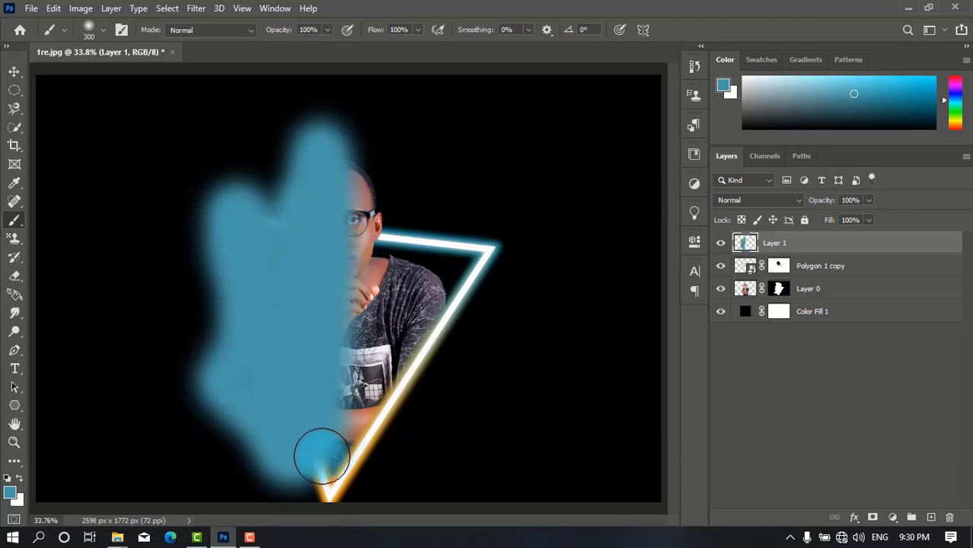
Step: Paint over the right half of the man on Layer 1 in orange #cf9732 sampled from the triangle's lower tip
left_click(10, 495)
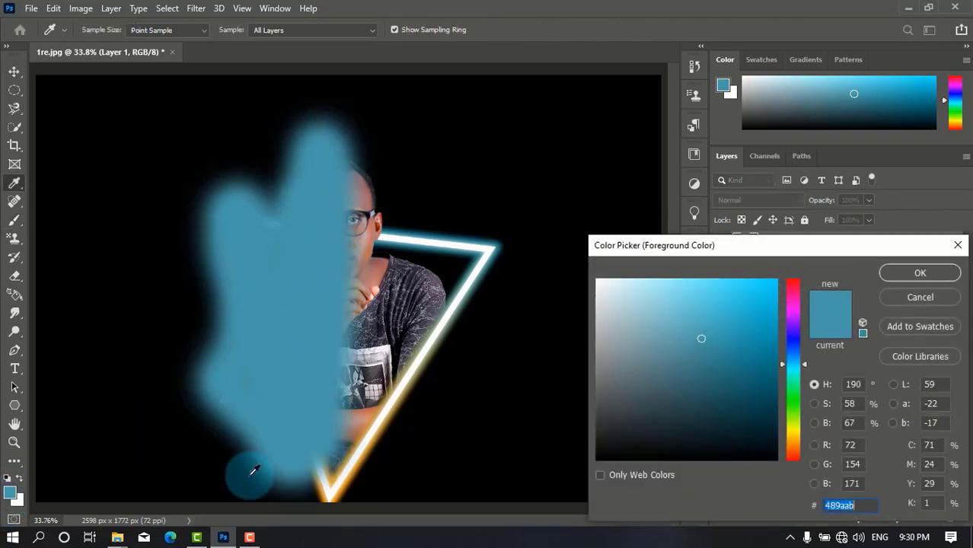
left_click(335, 476)
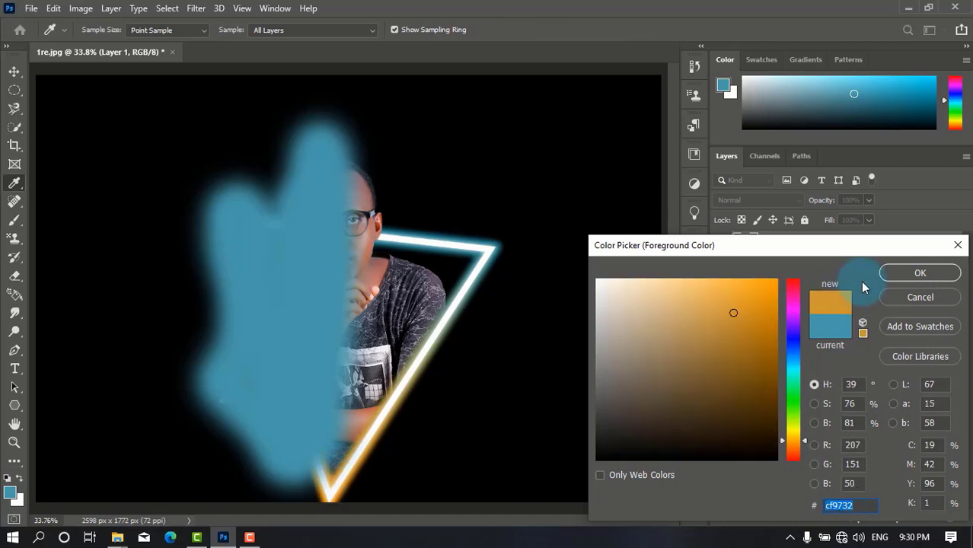
left_click(918, 273)
key("b")
mouse_move(424, 203)
left_mouse_down()
mouse_move(375, 393)
mouse_move(445, 238)
mouse_move(453, 257)
mouse_move(331, 480)
mouse_move(399, 210)
mouse_move(400, 250)
mouse_move(454, 243)
mouse_move(455, 276)
left_mouse_up()
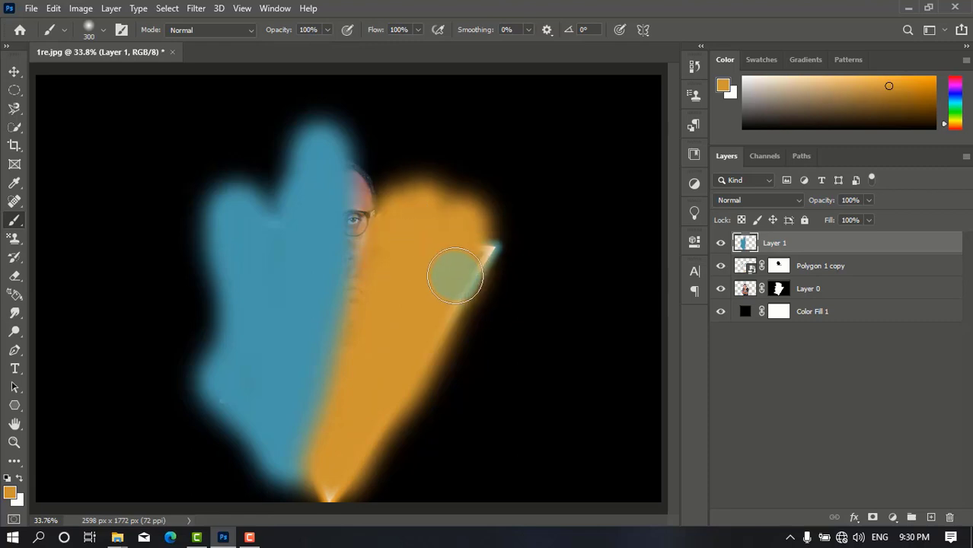
Step: Set Layer 1's blend mode to Soft Light and its opacity to 62%
left_click(793, 198)
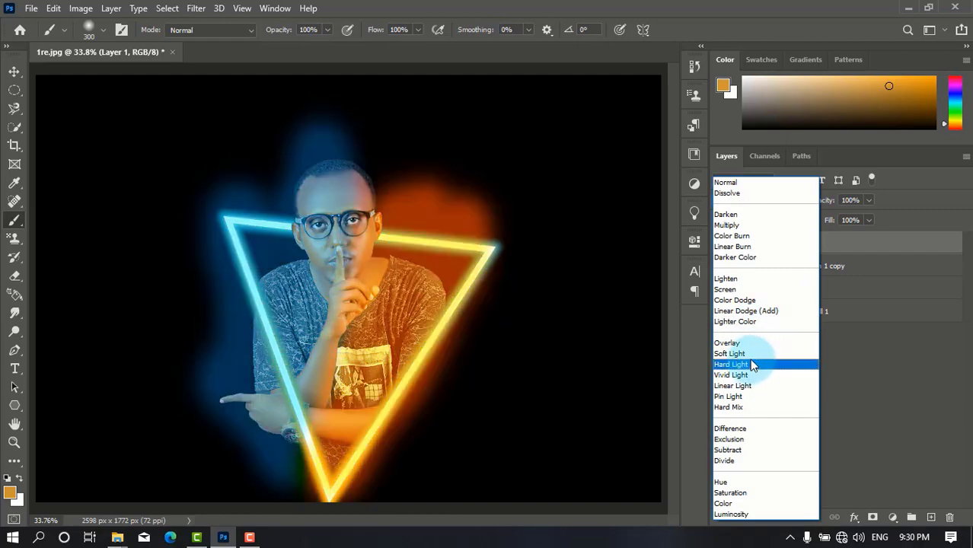
left_click(750, 356)
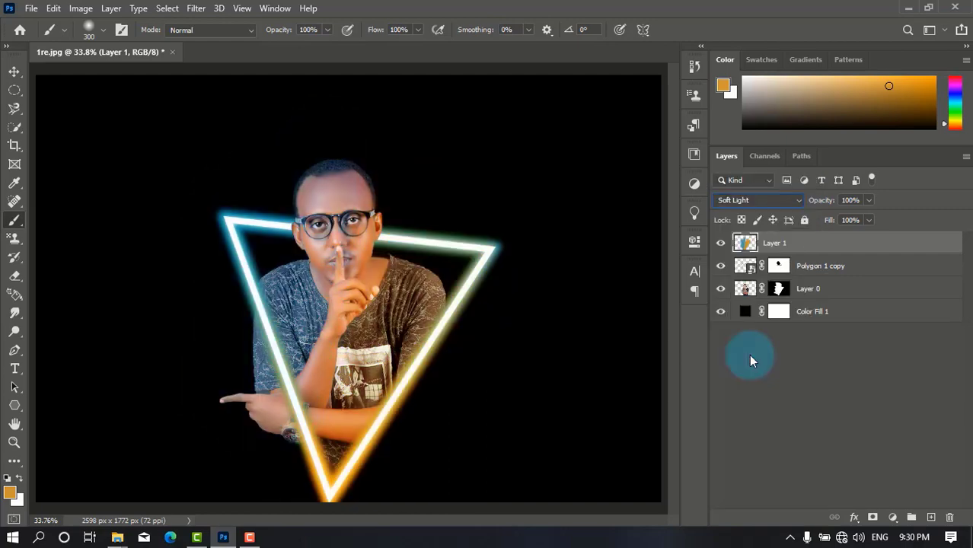
left_click(869, 201)
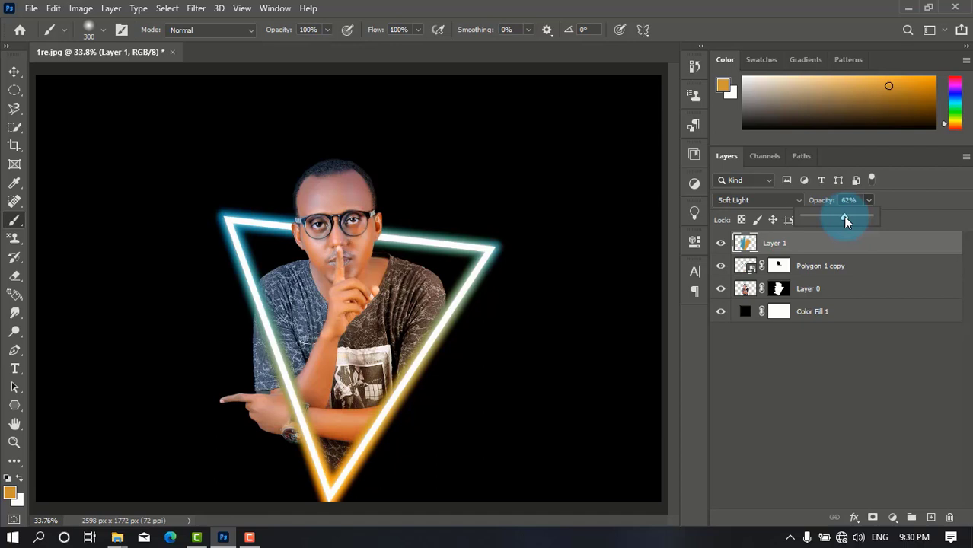
left_click(881, 374)
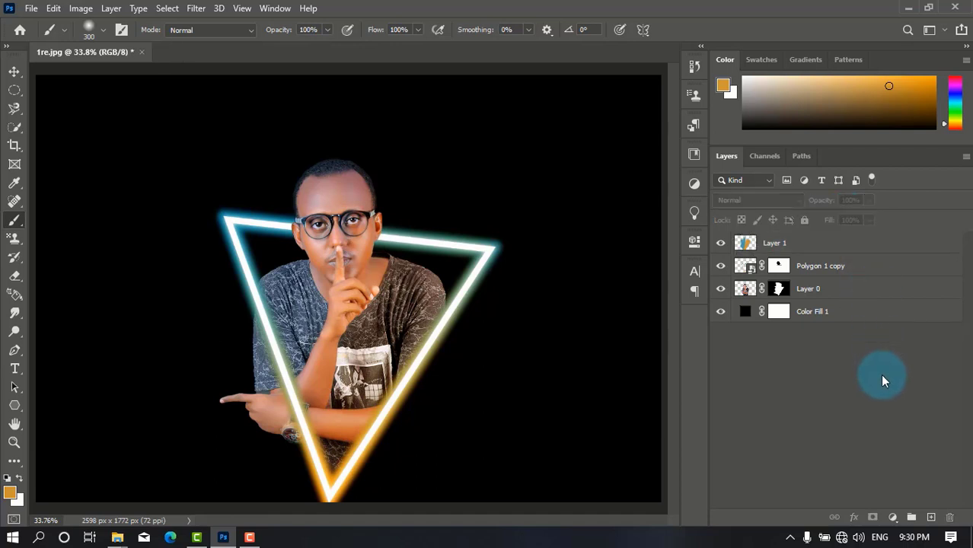
Step: Stamp all visible layers into a new merged layer above Layer 1
left_click(819, 245)
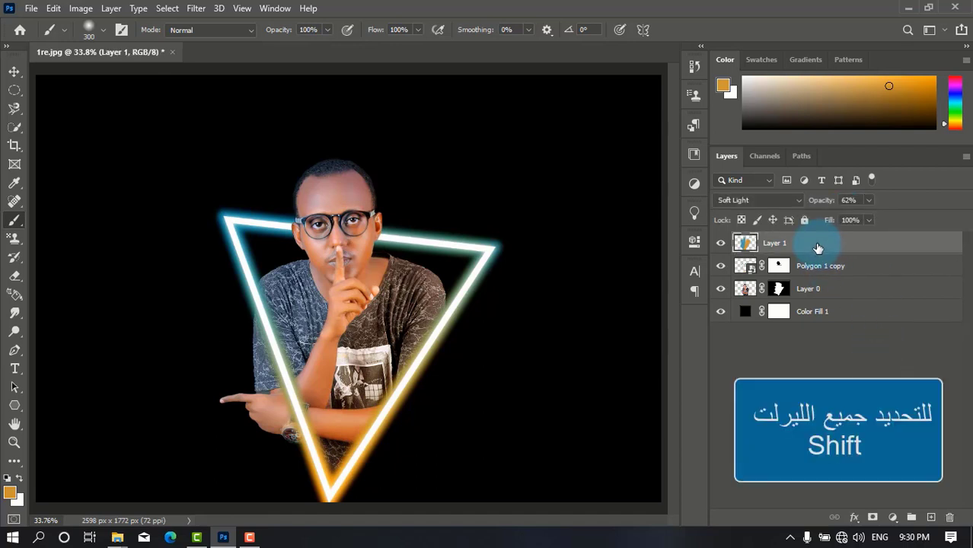
left_click(832, 296, "shift")
key("ctrl+shift+alt+e")
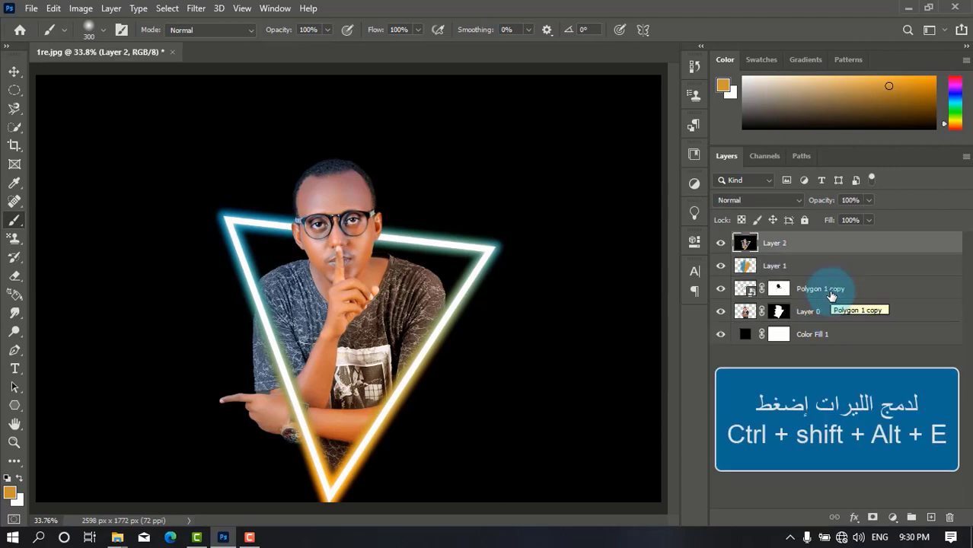
Step: Hide Layer 1, Polygon 1 copy and Layer 0, leaving the merged Layer 2 visible
left_click(721, 311)
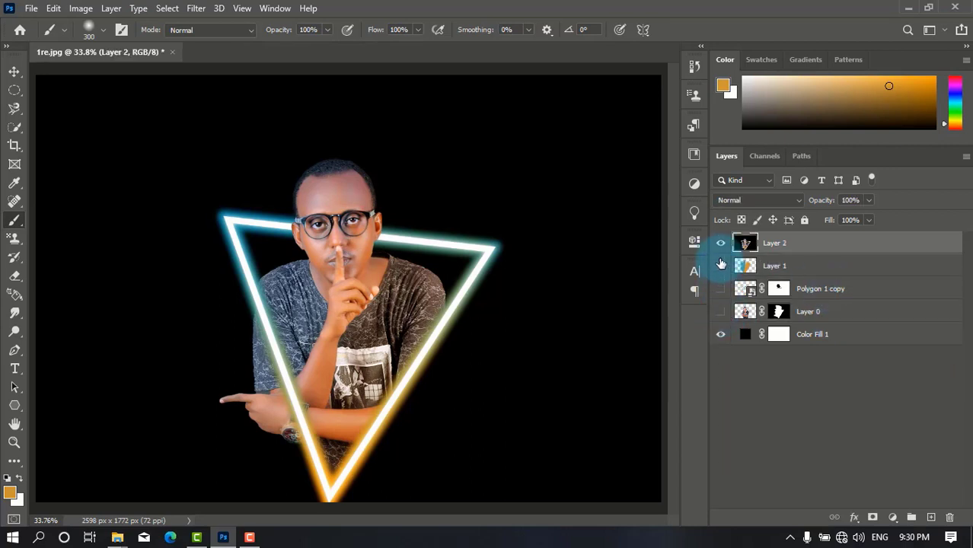
left_click(720, 266)
left_click(721, 243)
left_click(721, 243)
key("v")
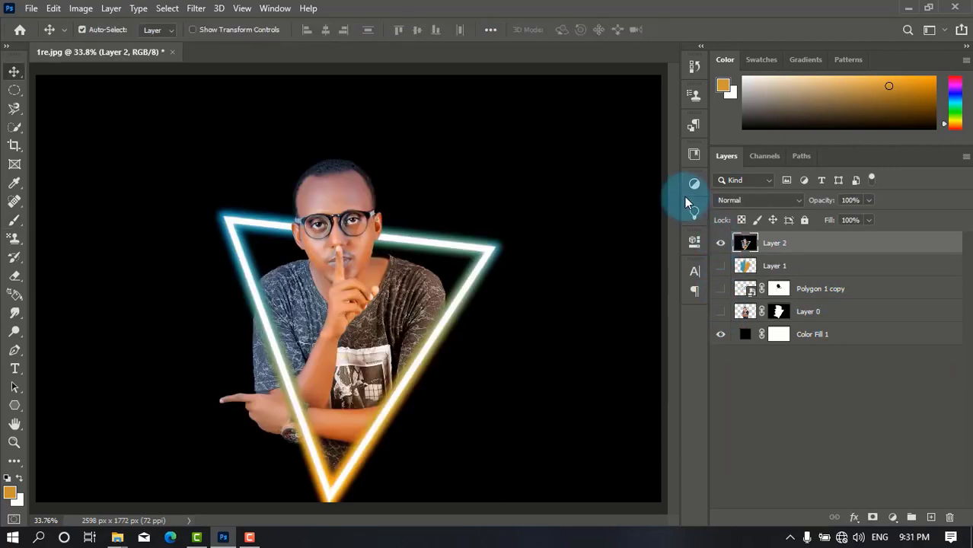
Step: Open Layer 2 in the Camera Raw Filter and set temperature +3, tint -6, exposure +0.05, contrast +50 and highlights +17
left_click(195, 8)
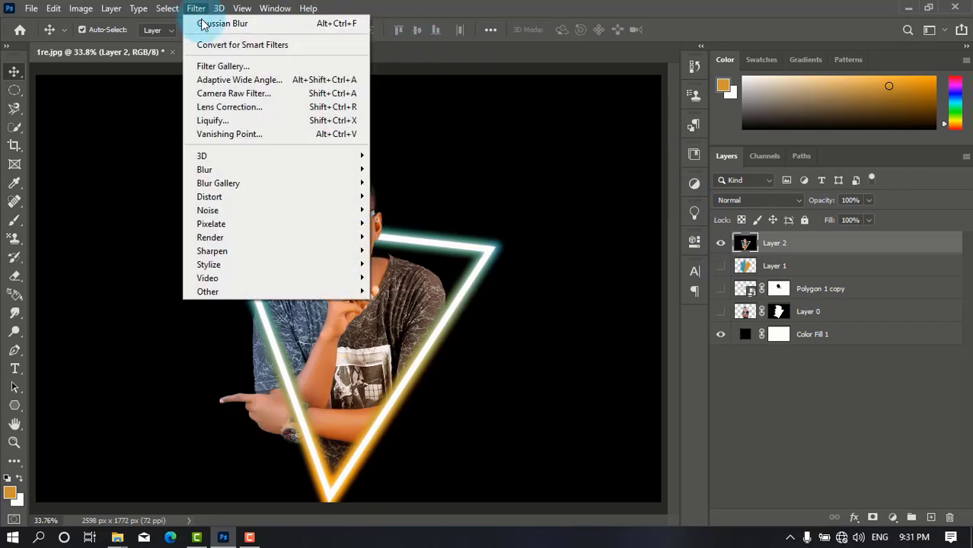
left_click(250, 95)
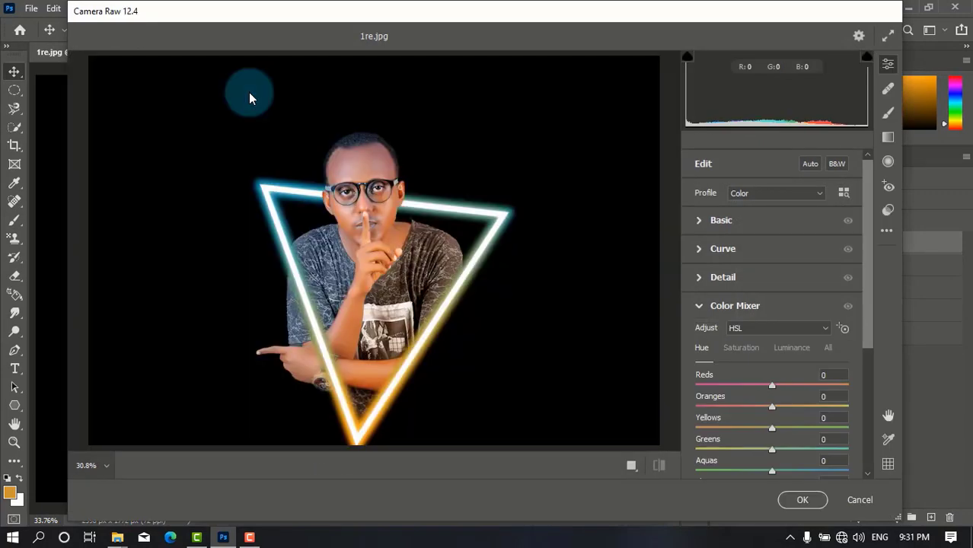
left_click(748, 226)
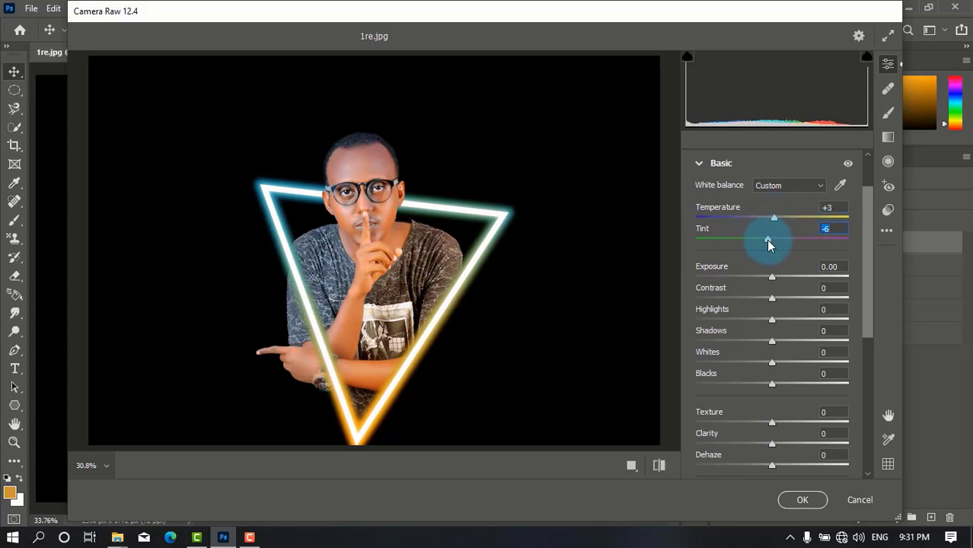
left_click_drag(773, 283, 777, 283)
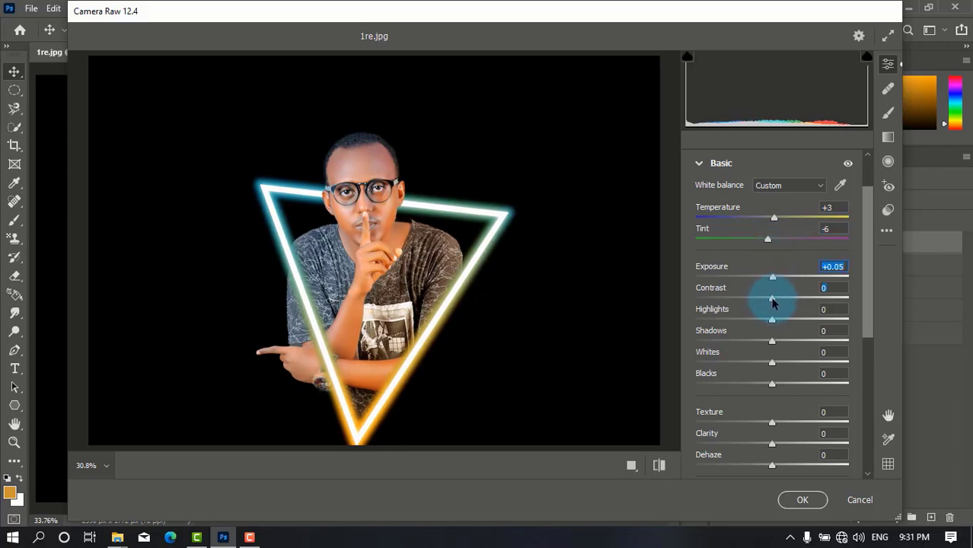
left_click_drag(772, 302, 787, 327)
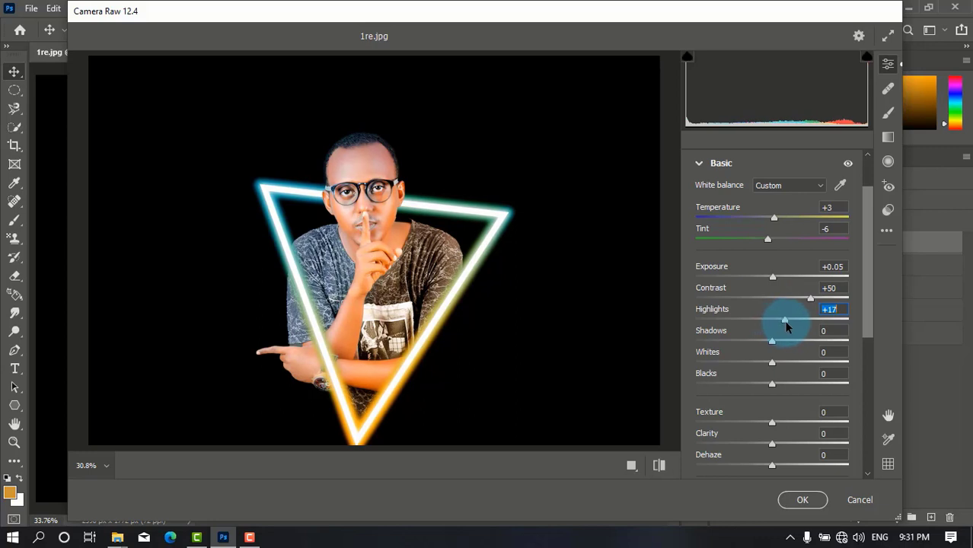
Step: Set clarity to +2 and vibrance to +25 in the Camera Raw basic adjustments
left_click_drag(868, 285, 874, 326)
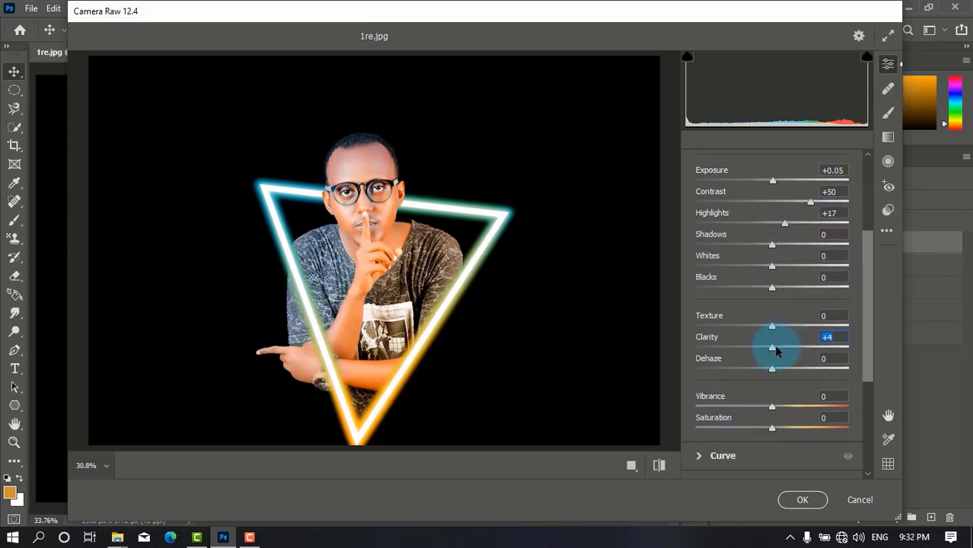
left_click_drag(777, 350, 776, 352)
left_click_drag(870, 273, 869, 311)
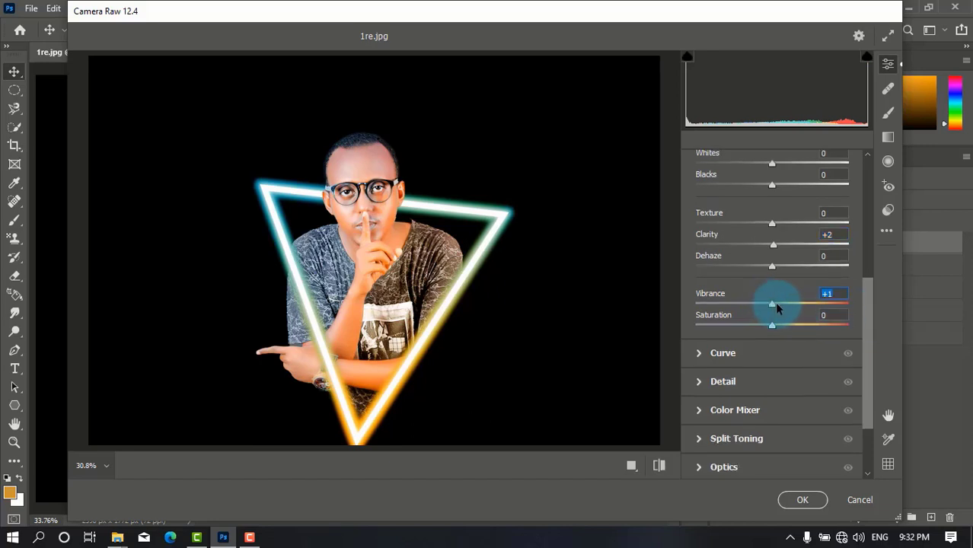
left_click_drag(775, 301, 793, 306)
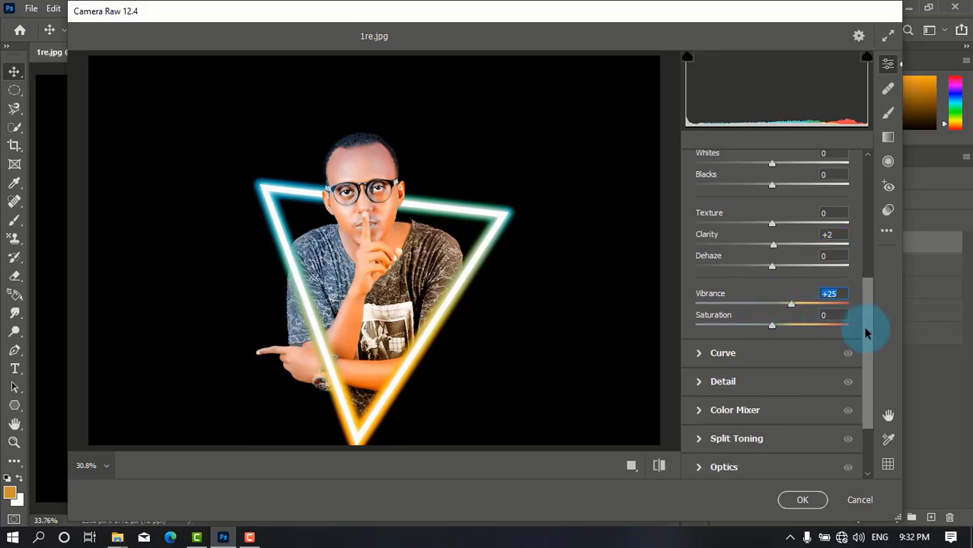
Step: Readjust the Camera Raw contrast to +55 and highlights to +12
left_click_drag(865, 332, 863, 225)
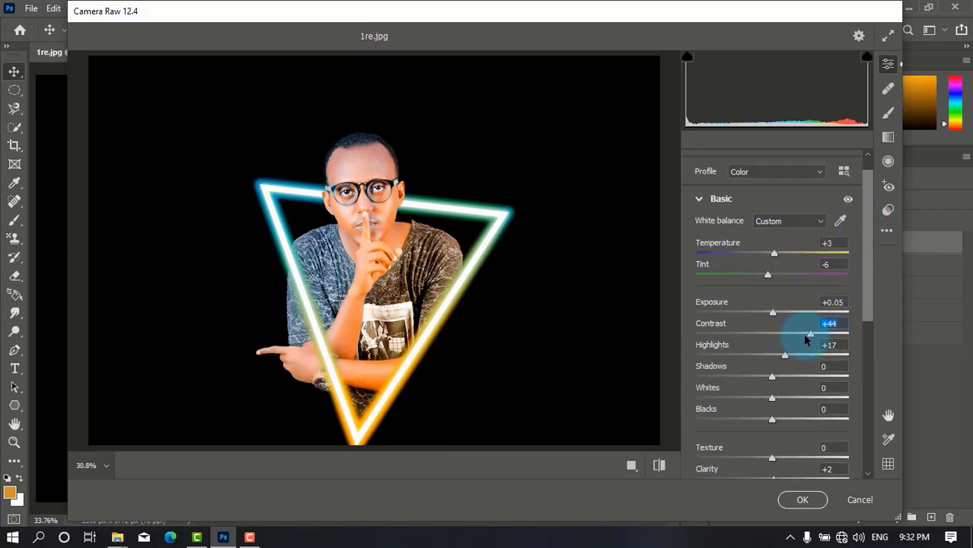
left_click_drag(806, 340, 811, 339)
left_click_drag(785, 357, 787, 359)
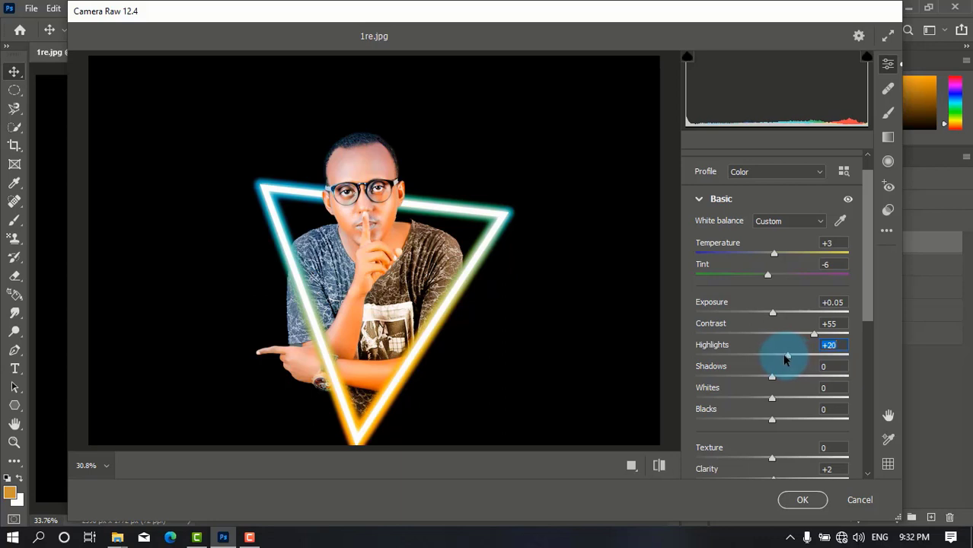
left_click_drag(778, 355, 781, 355)
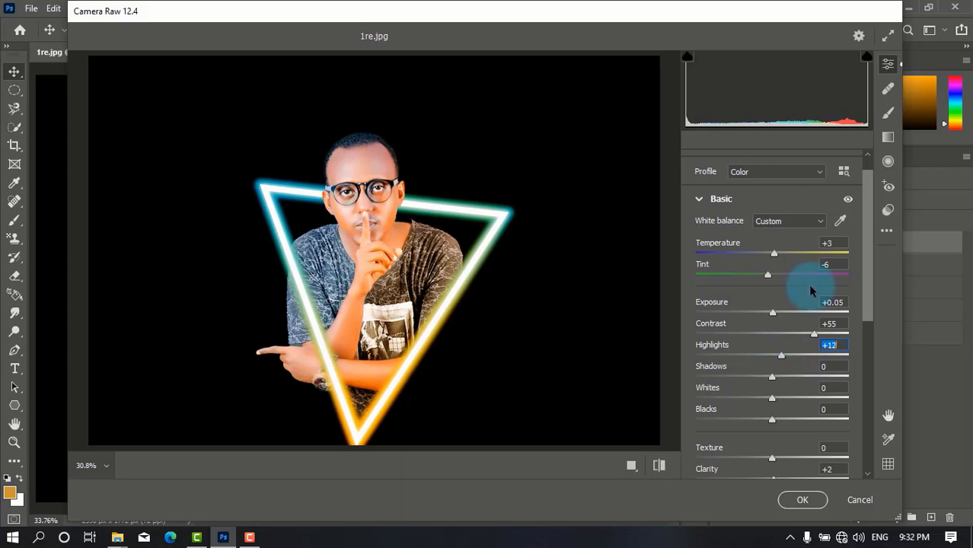
Step: Shift the Color Mixer hues to oranges -6, yellows -3, blues -5 and purples +1, and apply the Camera Raw filter
left_click(698, 200)
left_click(763, 308)
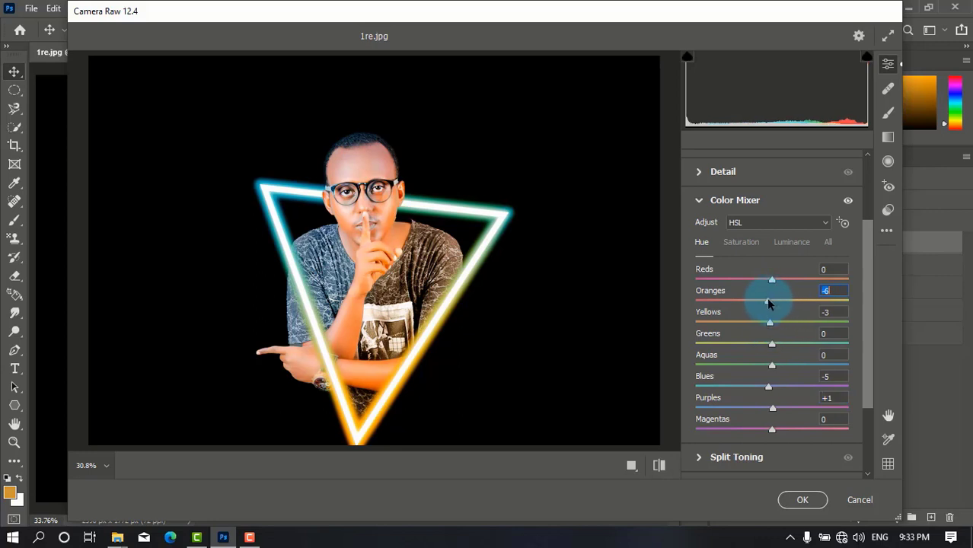
left_click(804, 500)
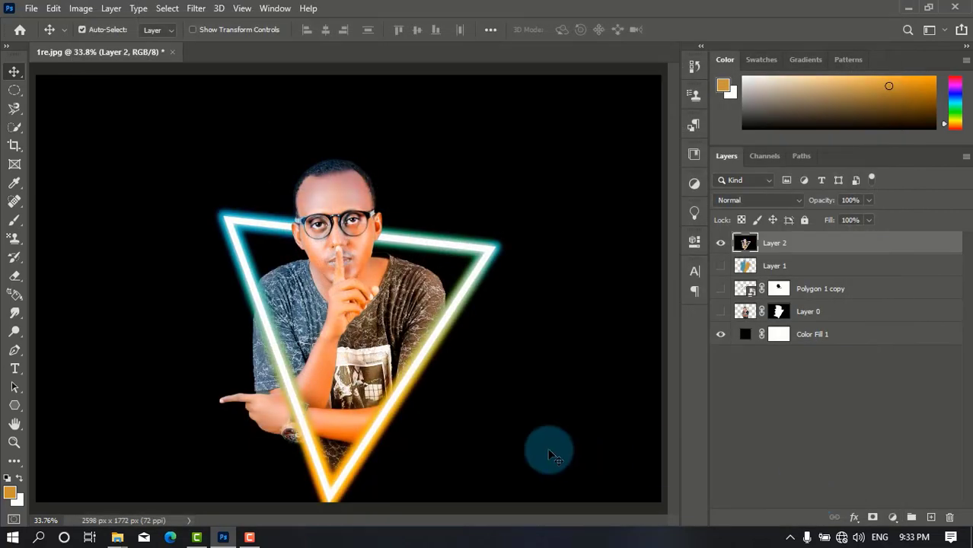
Step: Export the finished image with Save for Web as a maximum-quality JPEG named 1re on the Desktop
left_click(721, 244)
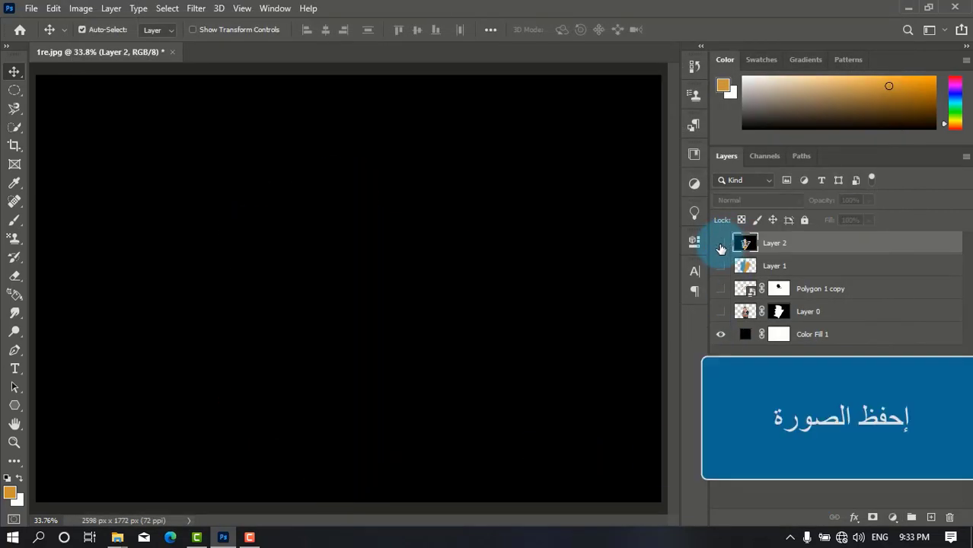
left_click(722, 243)
left_click(31, 11)
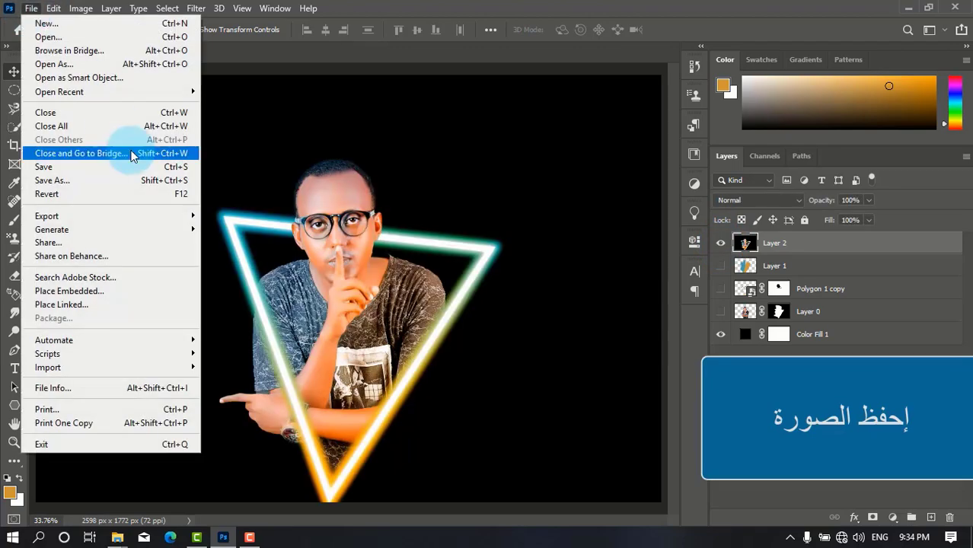
mouse_move(161, 216)
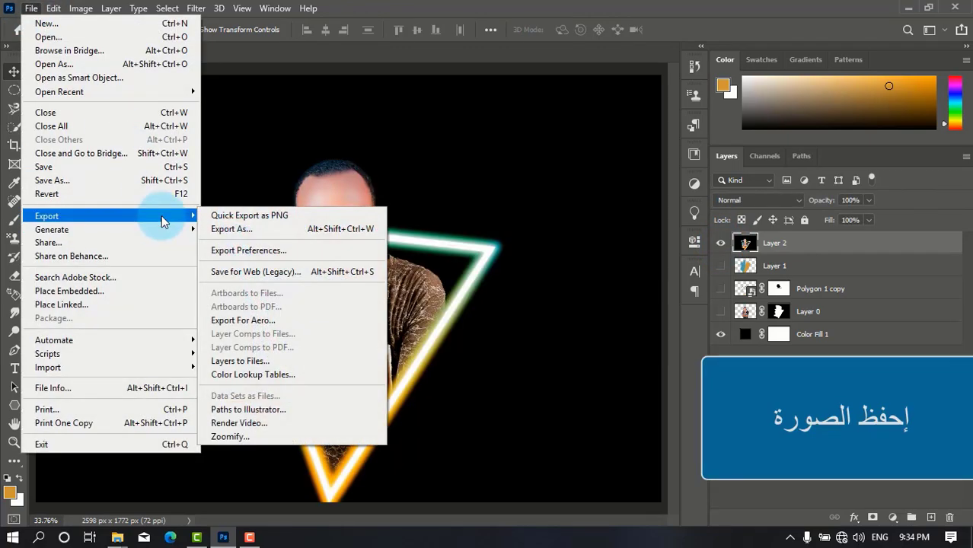
left_click(294, 268)
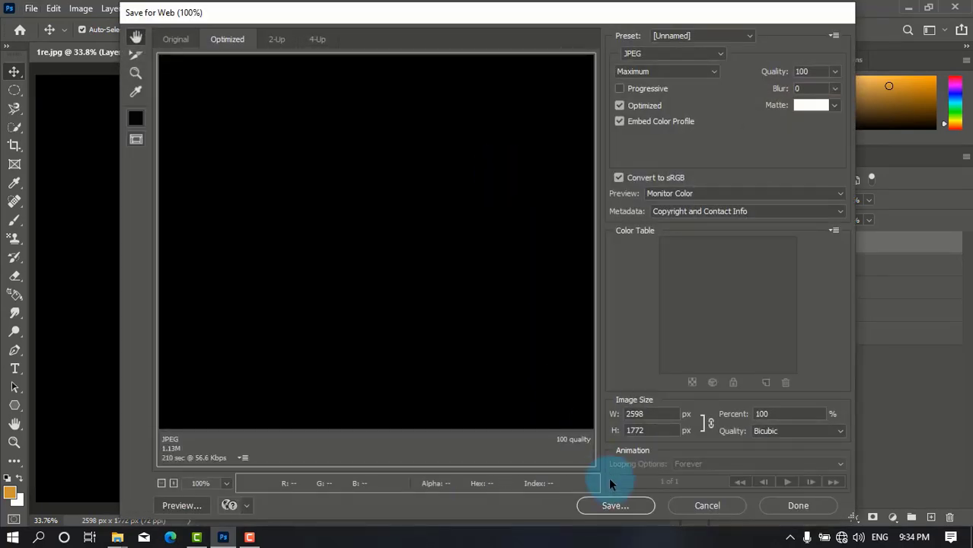
left_click(620, 507)
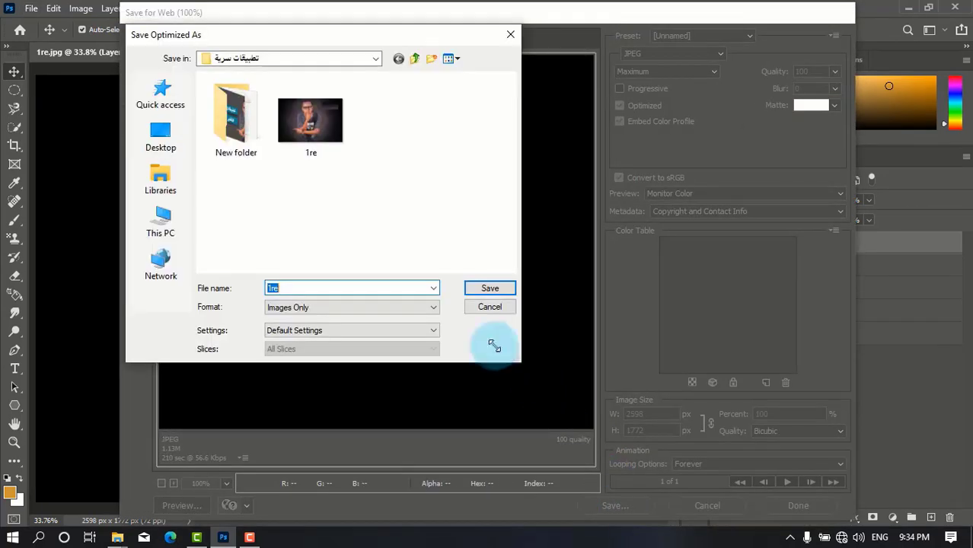
left_click(161, 137)
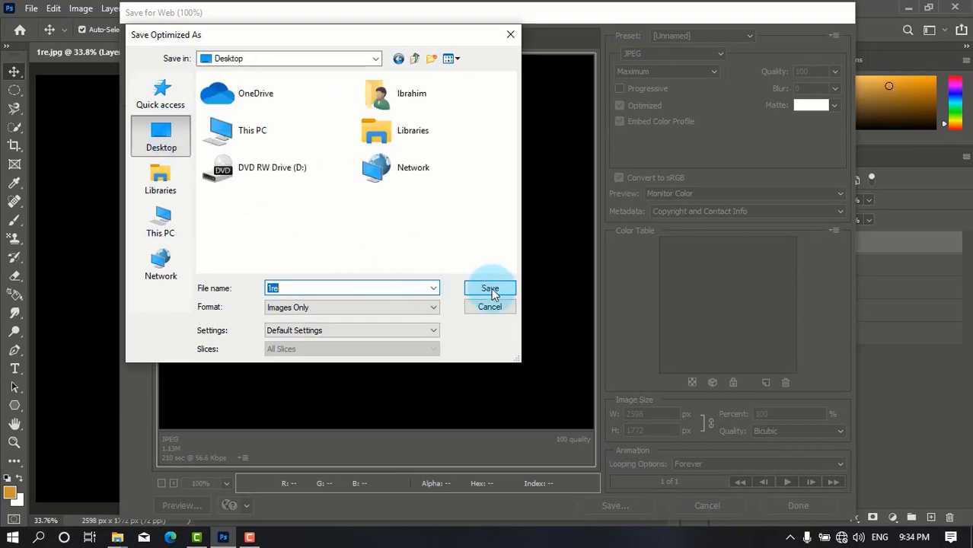
left_click(490, 288)
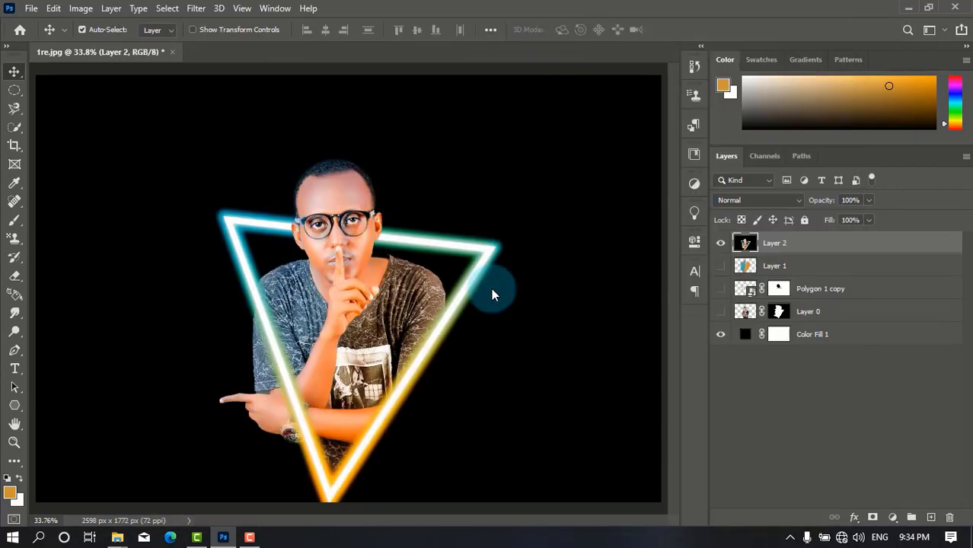
Step: Open the exported 1re.jpg from the desktop in Photos, inspect the man and the neon triangle up close, and close it
key("super+d")
double_click(91, 458)
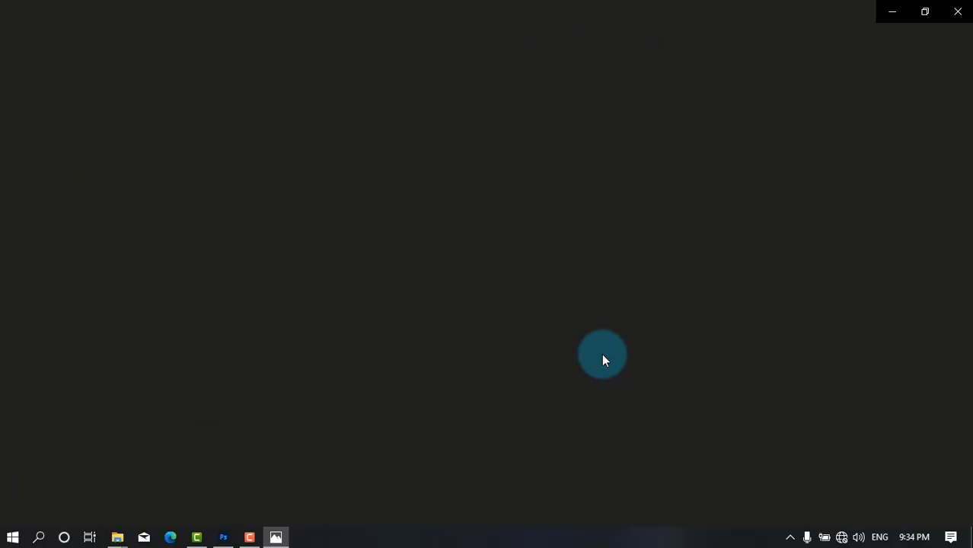
scroll(600, 373, "up", 2)
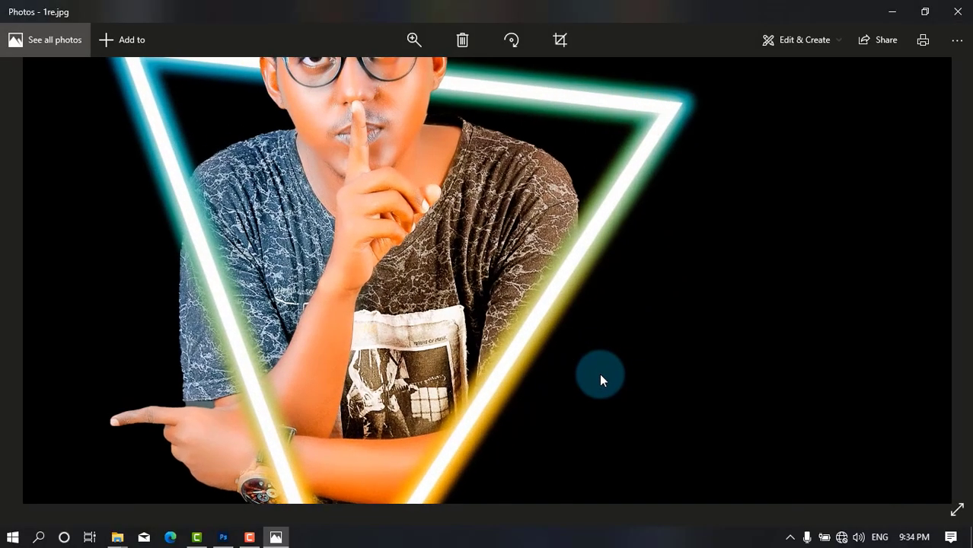
left_click_drag(550, 253, 603, 454)
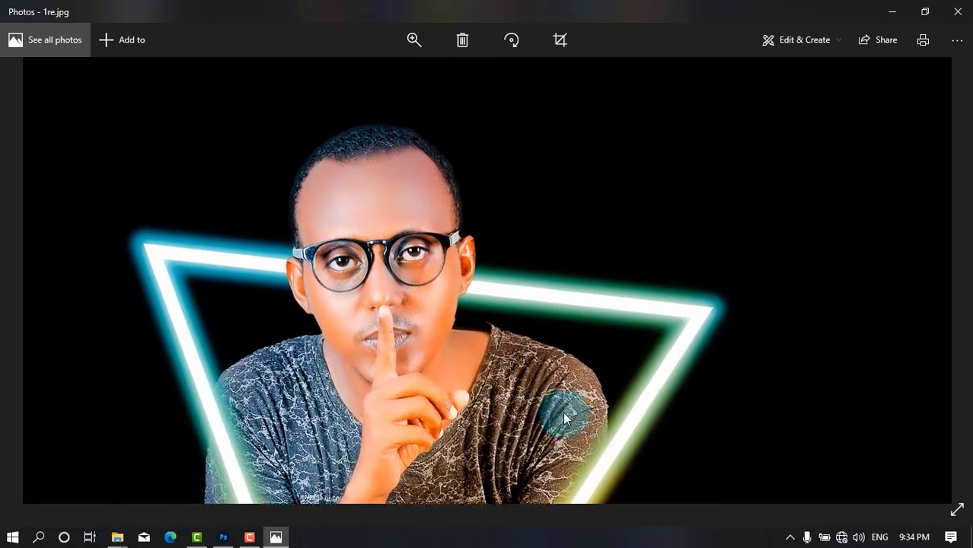
left_click_drag(563, 412, 505, 324)
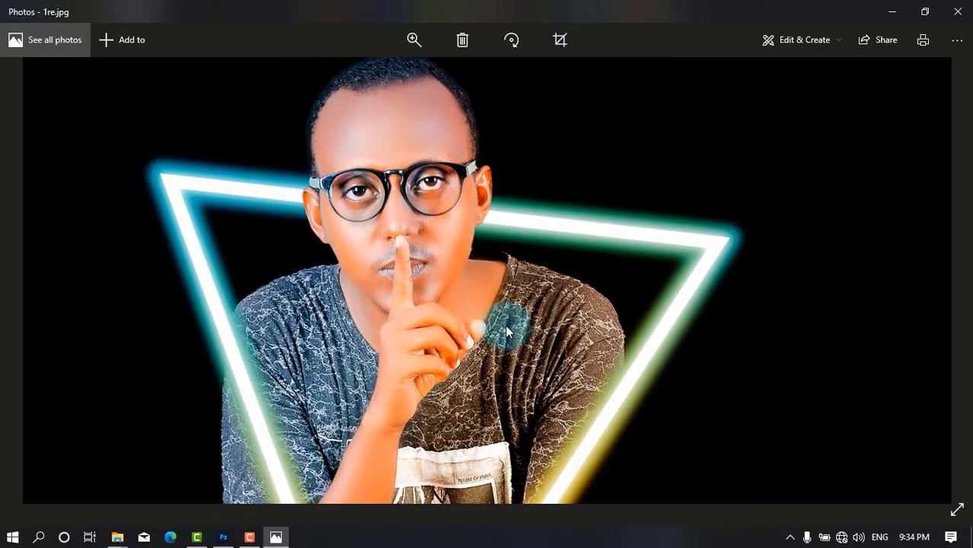
double_click(507, 326)
left_click(955, 17)
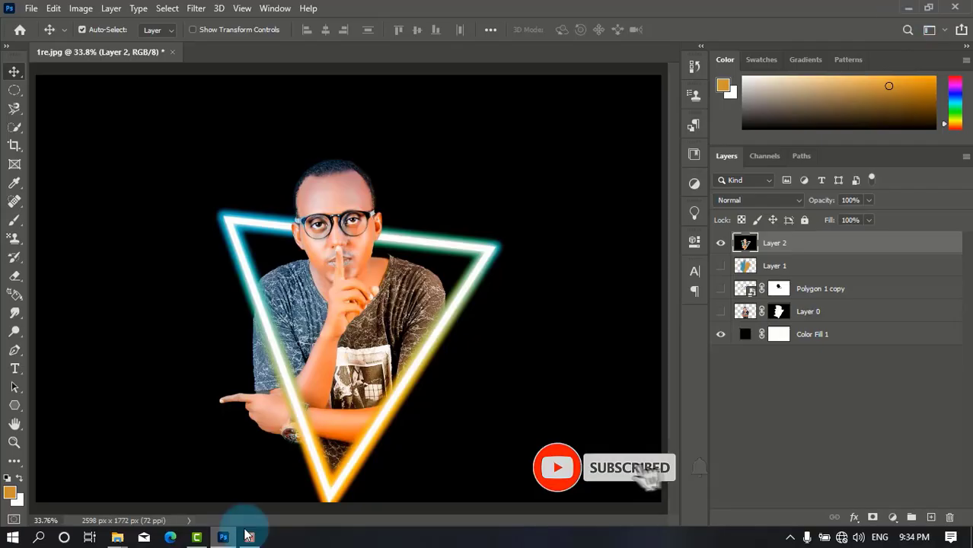